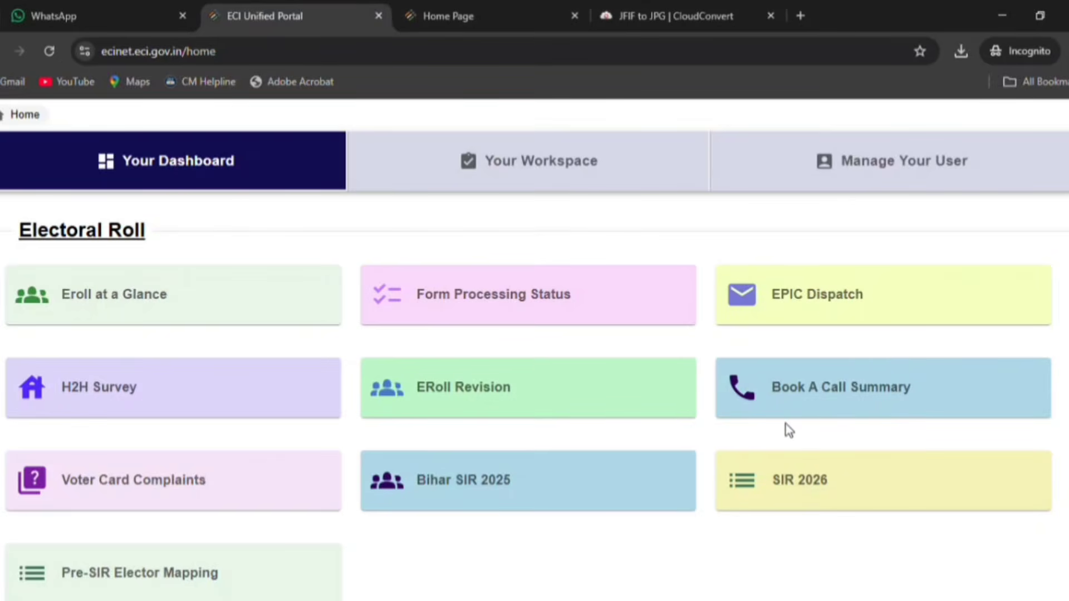
# Open the SIR 2026 Notice & Hearing Dashboard and view the report across to its Micro Observer Status columns
pyautogui.click(800, 485)
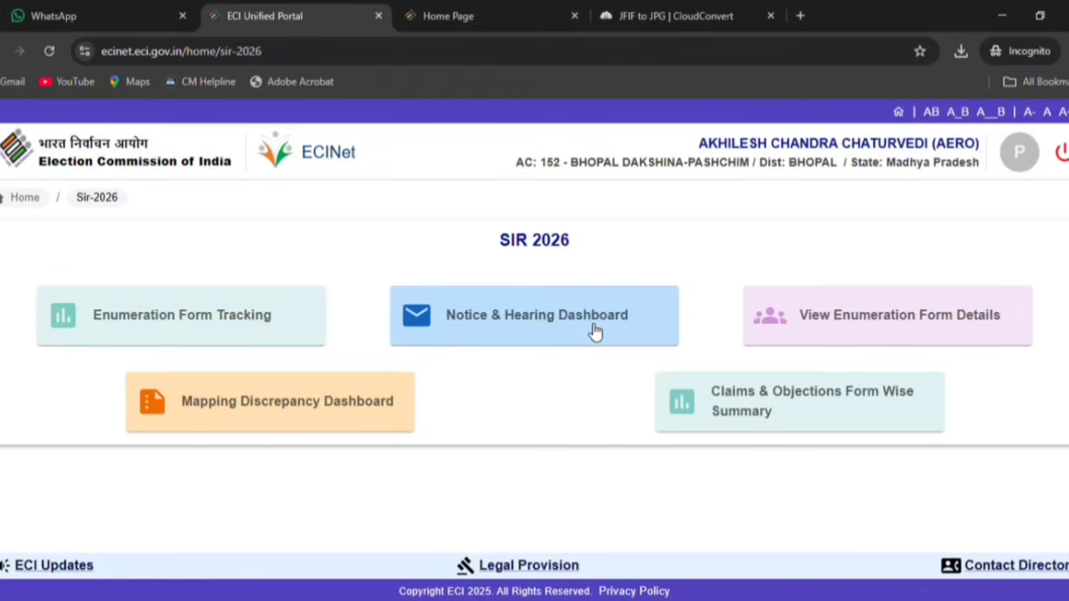
pyautogui.click(572, 319)
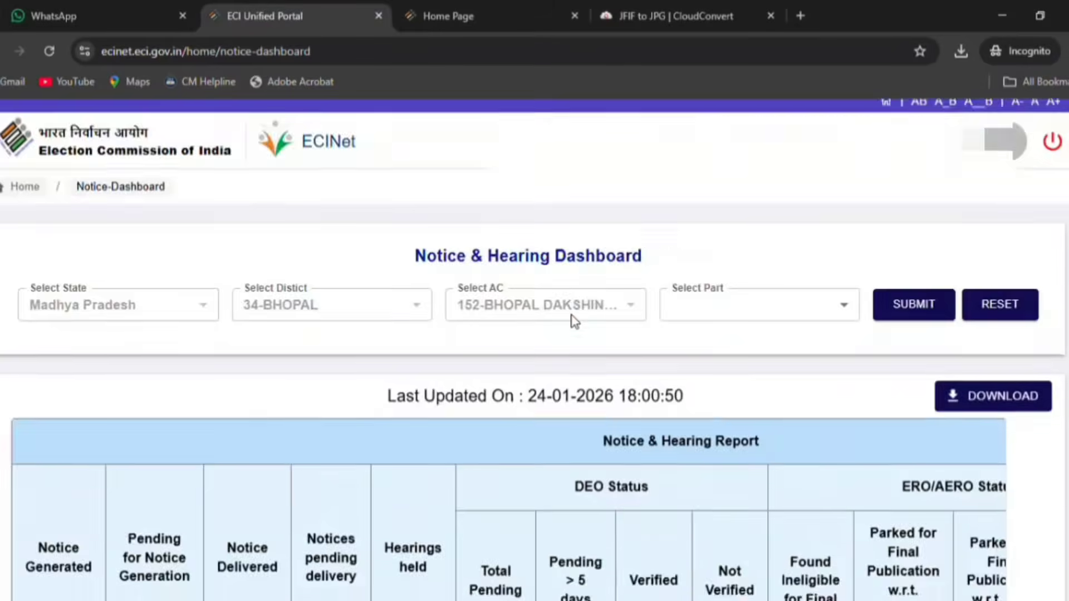
pyautogui.scroll(-4, 573, 321)
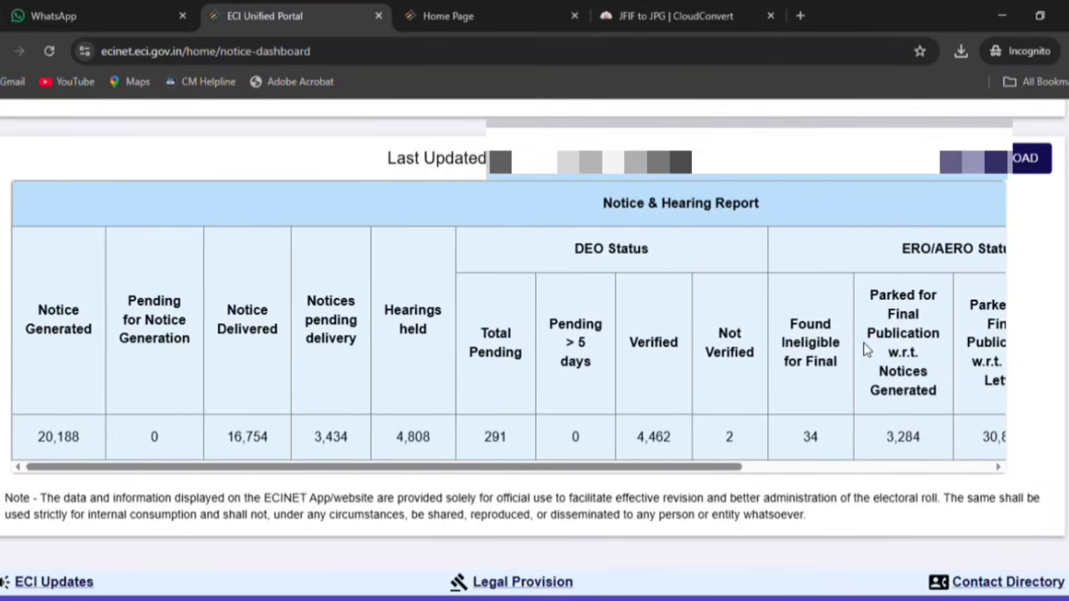
pyautogui.moveTo(622, 467); pyautogui.dragTo(934, 485)
pyautogui.moveTo(810, 490); pyautogui.dragTo(393, 496)
pyautogui.moveTo(316, 466); pyautogui.dragTo(668, 469)
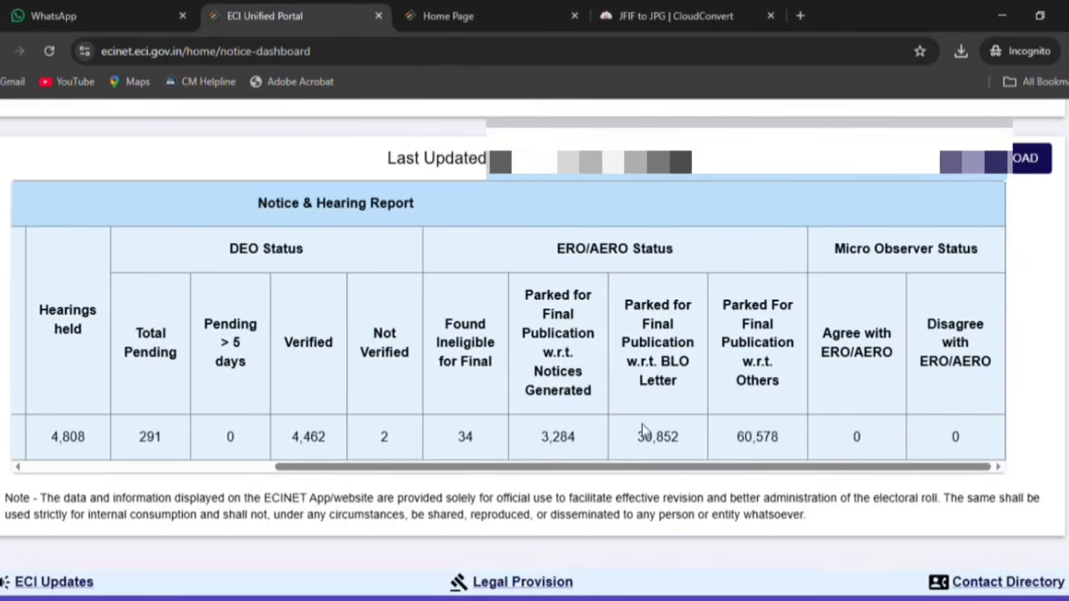
# Examine the three Parked for Final Publication headings under ERO/AERO Status: Notices Generated, BLO Letter and Others
pyautogui.moveTo(537, 304); pyautogui.dragTo(595, 405)
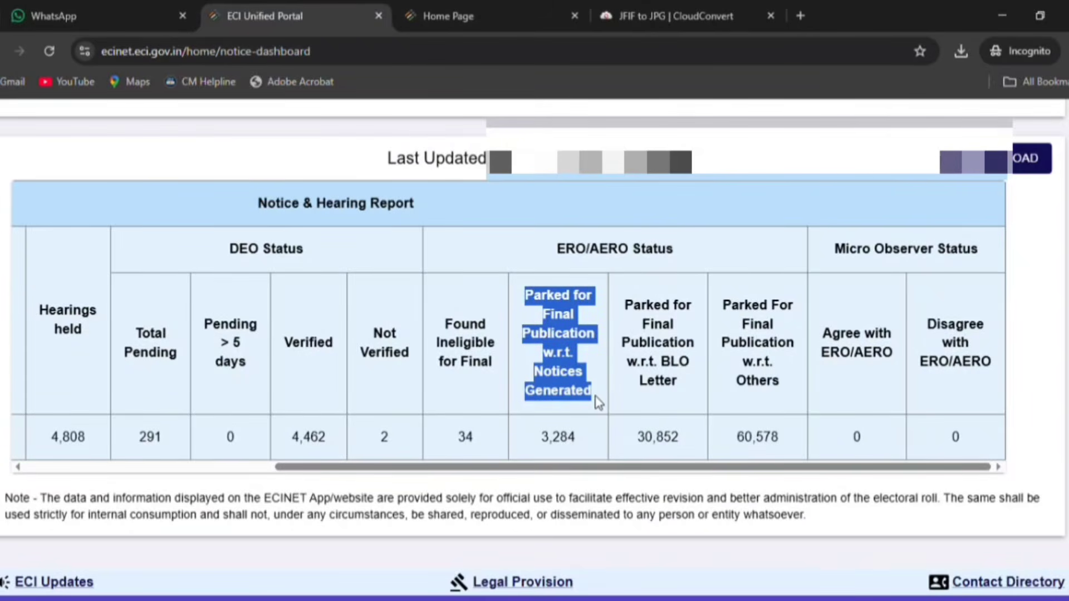
pyautogui.click(625, 310)
pyautogui.moveTo(625, 310); pyautogui.dragTo(692, 388)
pyautogui.moveTo(720, 312); pyautogui.dragTo(769, 396)
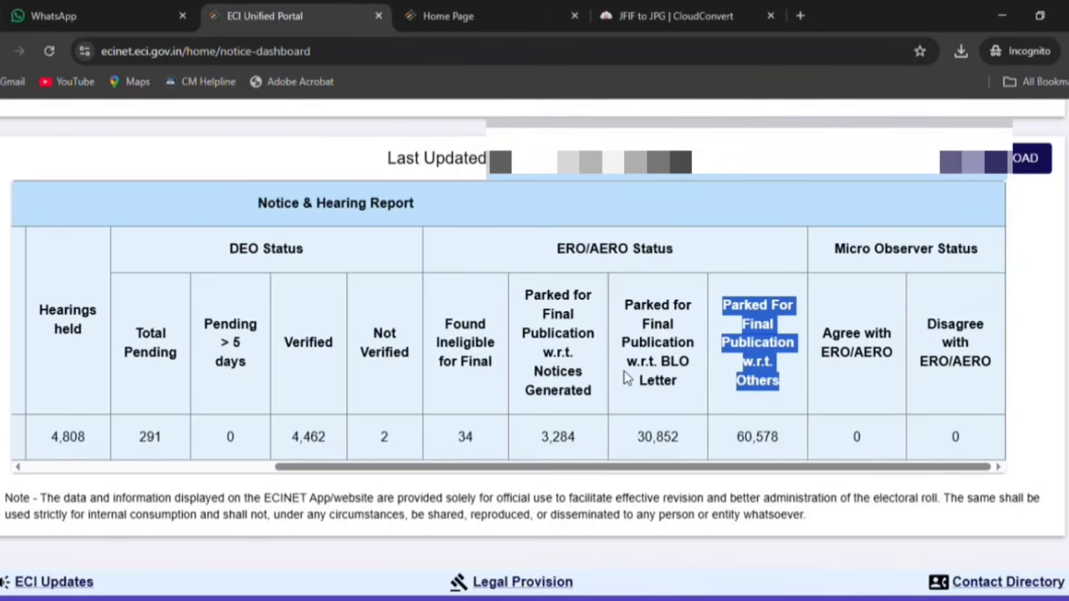
pyautogui.moveTo(526, 294); pyautogui.dragTo(598, 402)
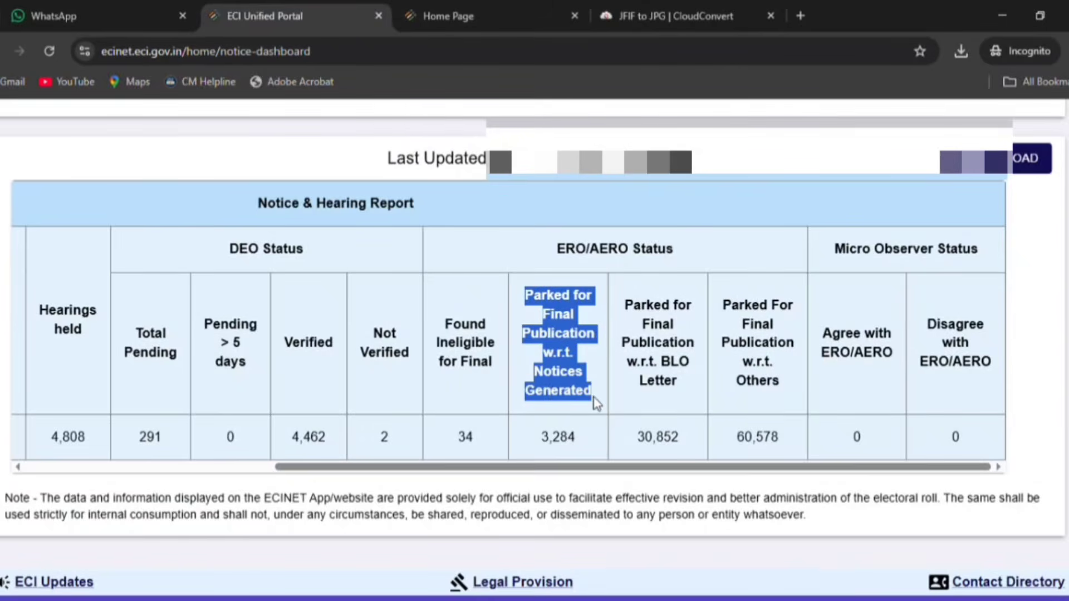
pyautogui.click(550, 391)
pyautogui.moveTo(544, 380); pyautogui.dragTo(598, 396)
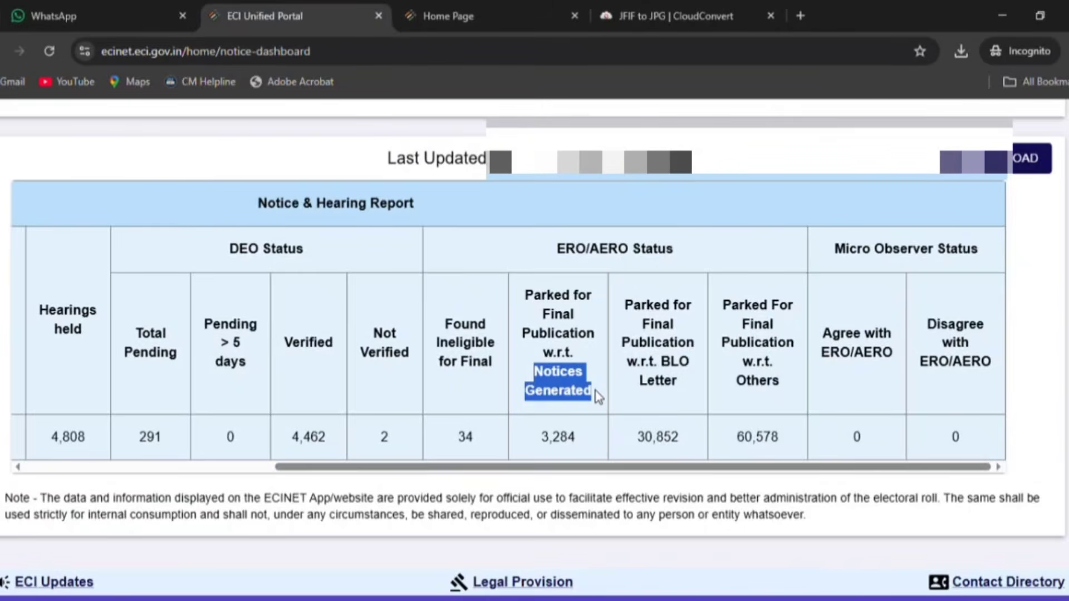
# Compare the assembly constituency's counts in the three Parked for Final Publication columns of the ERO/AERO Status section
pyautogui.moveTo(525, 290); pyautogui.dragTo(579, 359)
pyautogui.moveTo(539, 436); pyautogui.dragTo(596, 425)
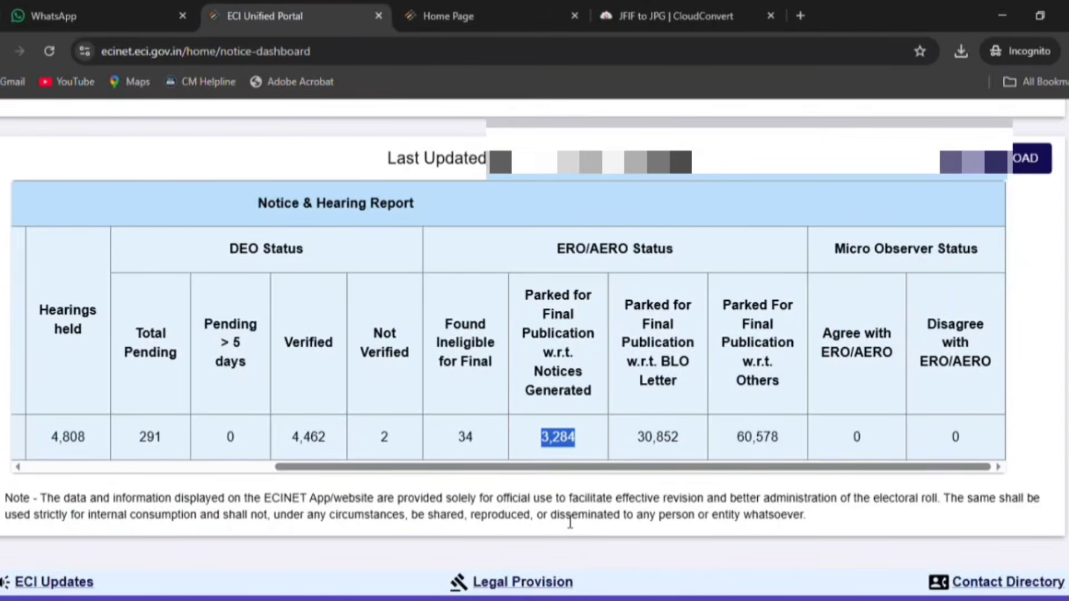
pyautogui.moveTo(582, 444); pyautogui.dragTo(540, 436)
pyautogui.moveTo(622, 305); pyautogui.dragTo(684, 384)
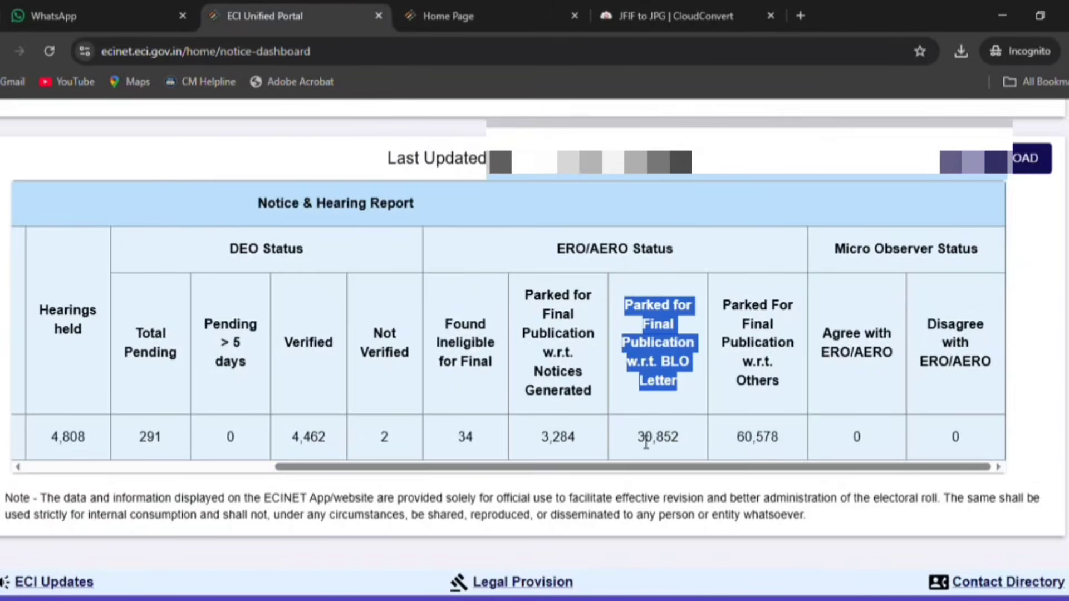
pyautogui.moveTo(635, 437); pyautogui.dragTo(685, 437)
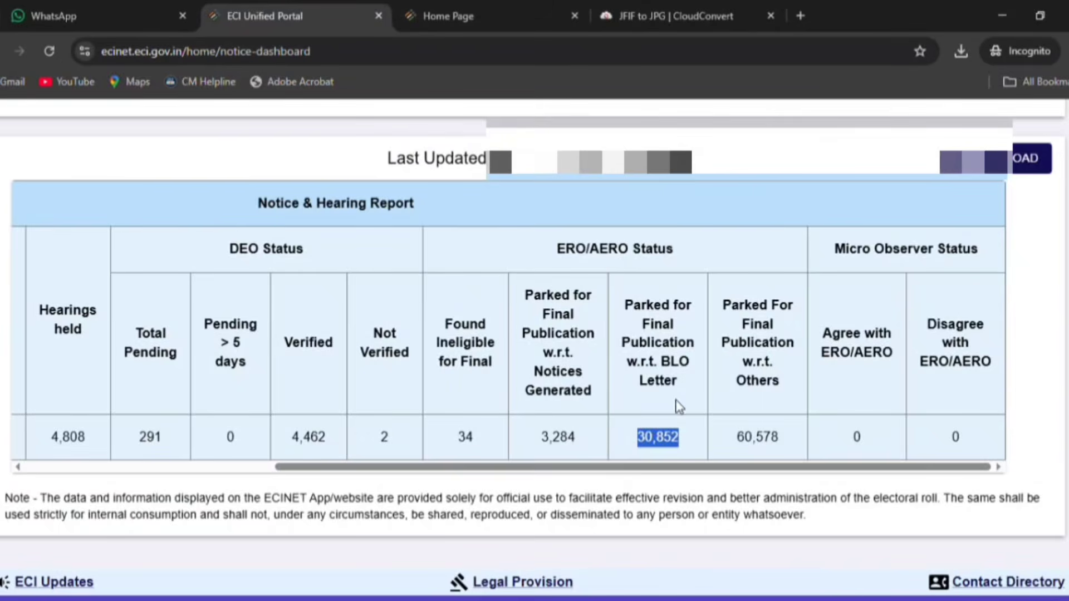
pyautogui.doubleClick(557, 445)
pyautogui.moveTo(657, 438); pyautogui.dragTo(671, 440)
pyautogui.moveTo(737, 439); pyautogui.dragTo(490, 446)
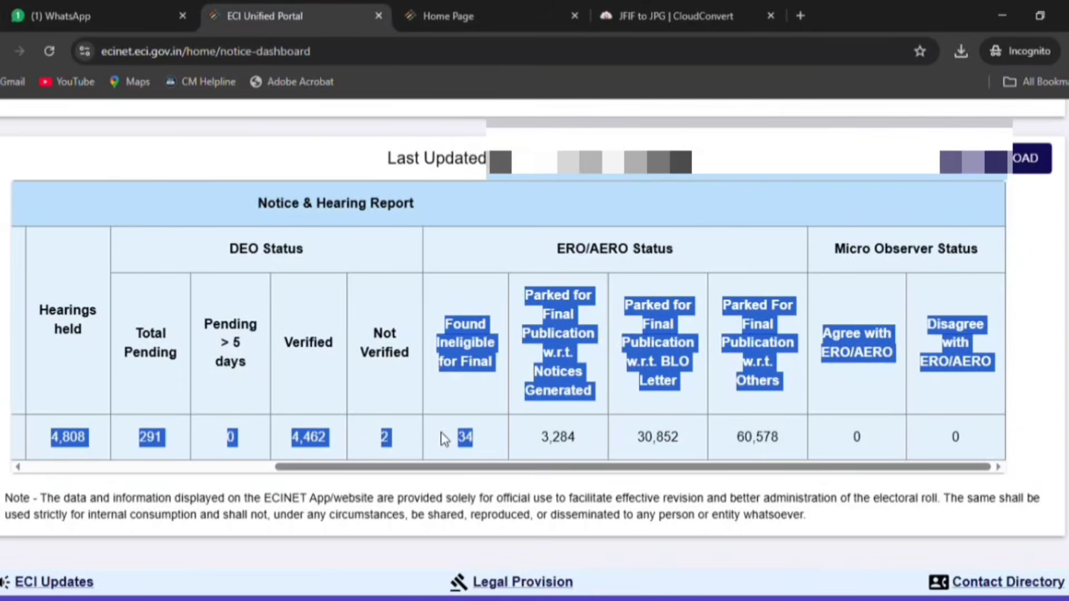
pyautogui.moveTo(558, 248); pyautogui.dragTo(785, 445)
pyautogui.click(777, 441)
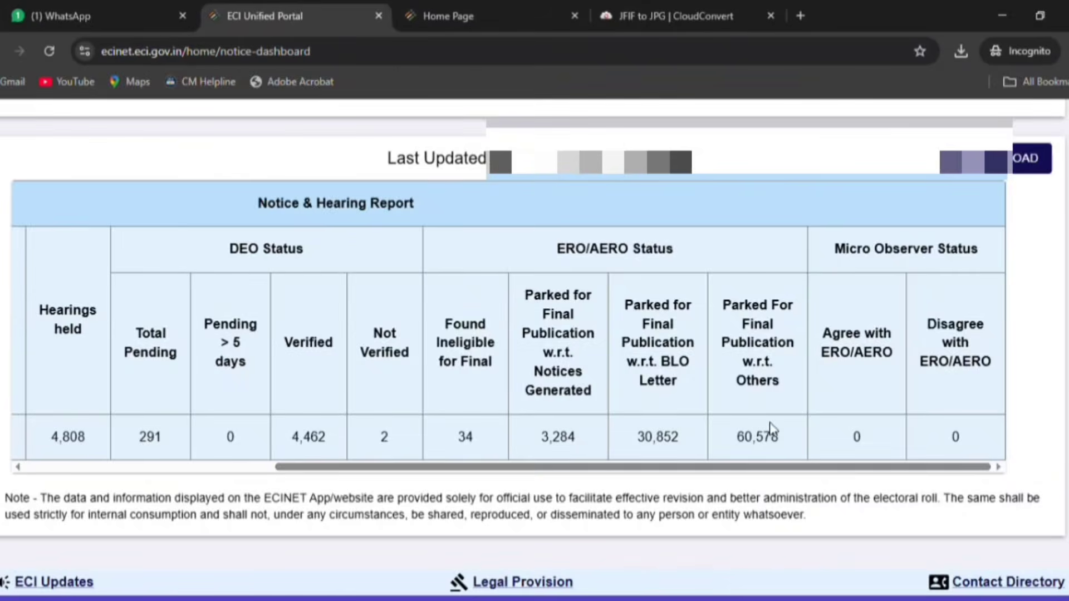
# Load the Notice & Hearing report for All Parts and check its available download formats
pyautogui.scroll(5, 770, 436)
pyautogui.click(775, 319)
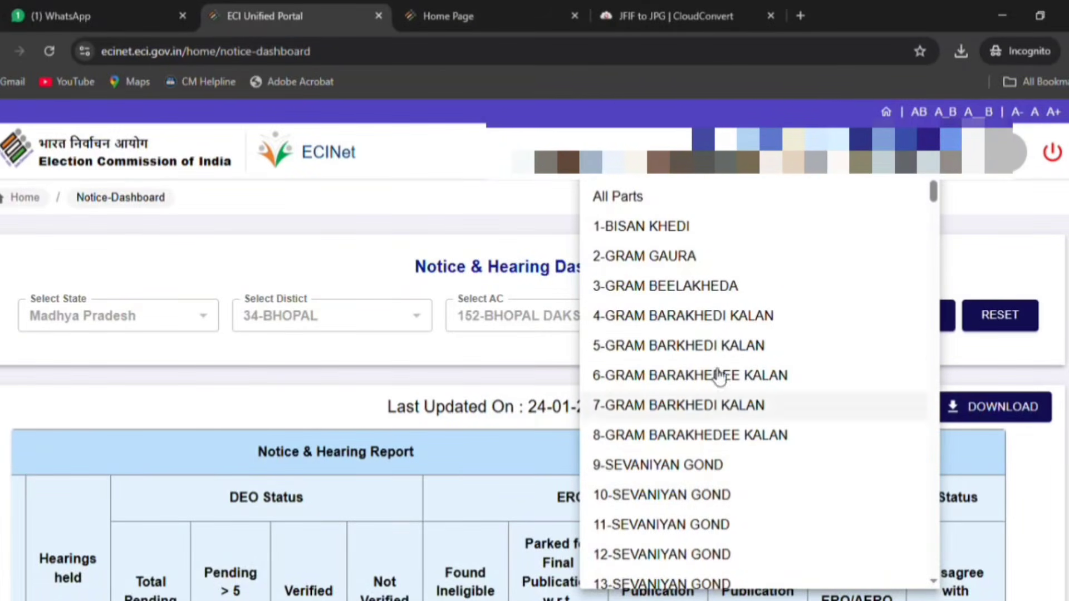
pyautogui.click(695, 200)
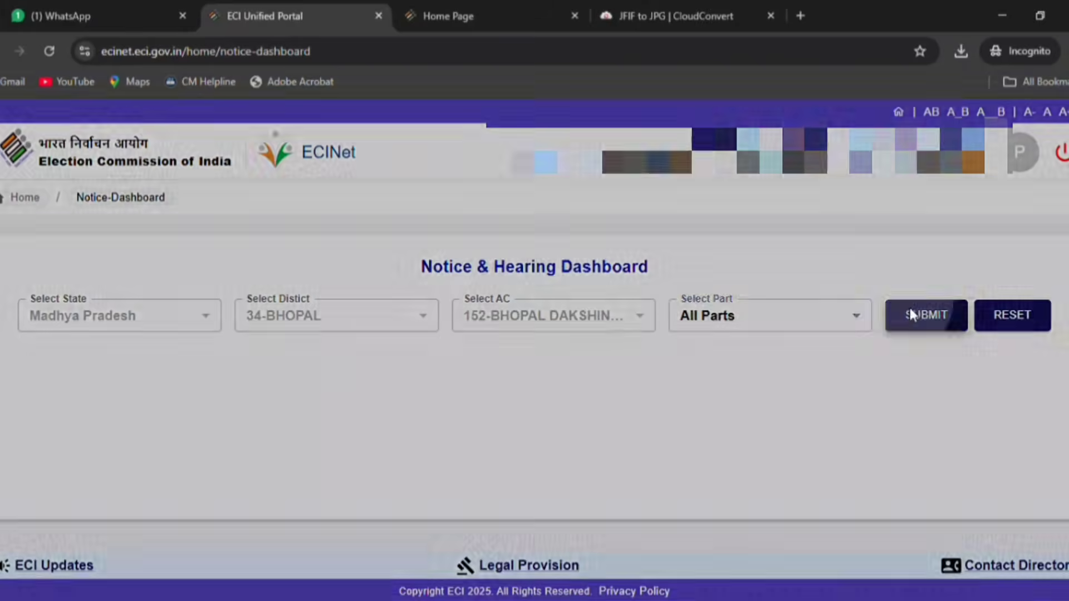
pyautogui.click(911, 313)
pyautogui.scroll(-3, 918, 361)
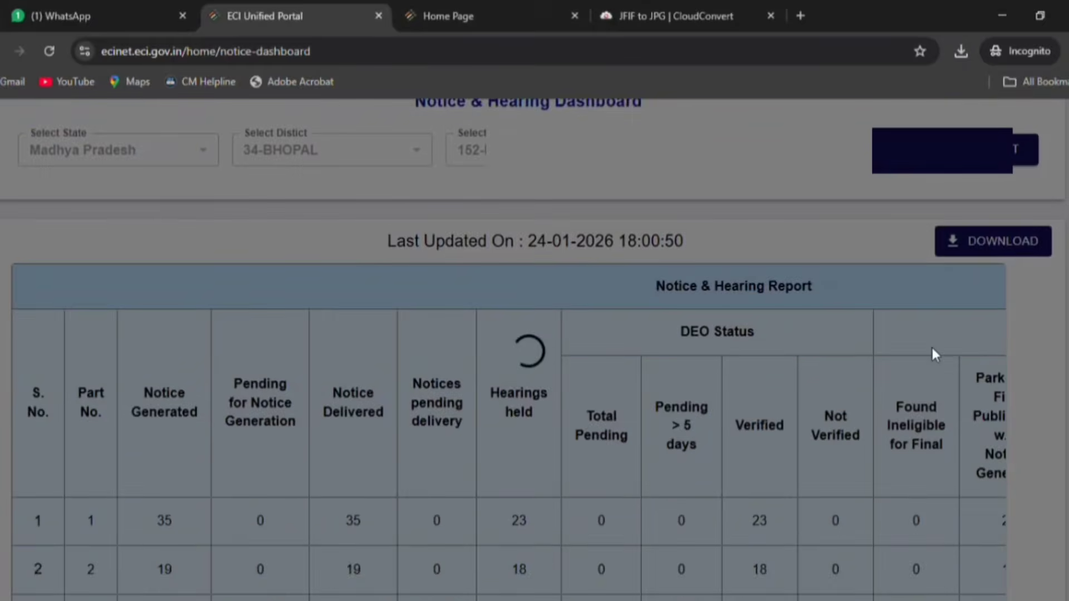
pyautogui.click(999, 251)
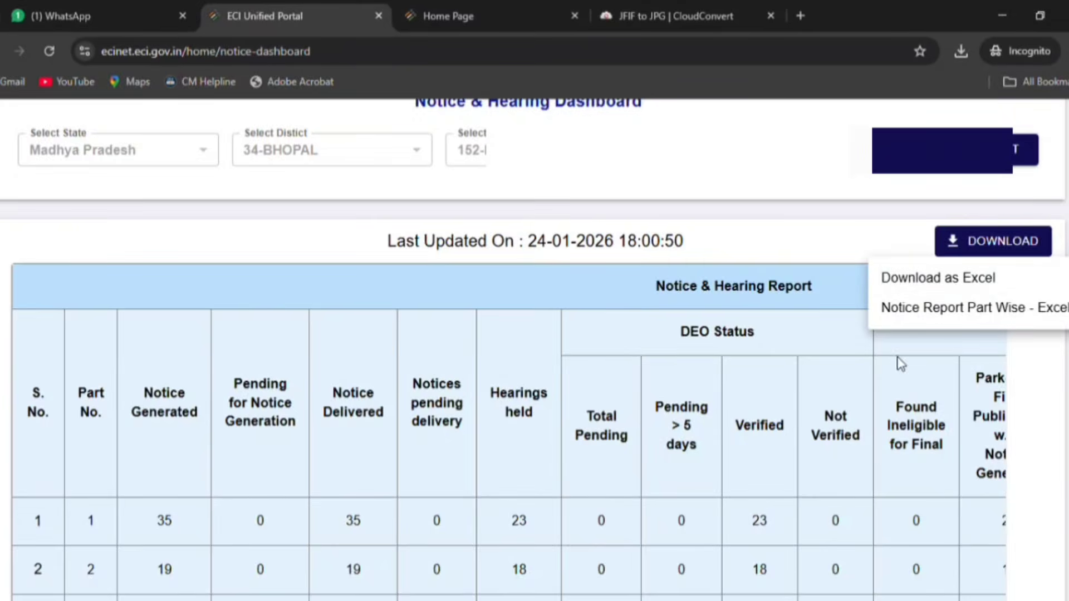
pyautogui.click(789, 579)
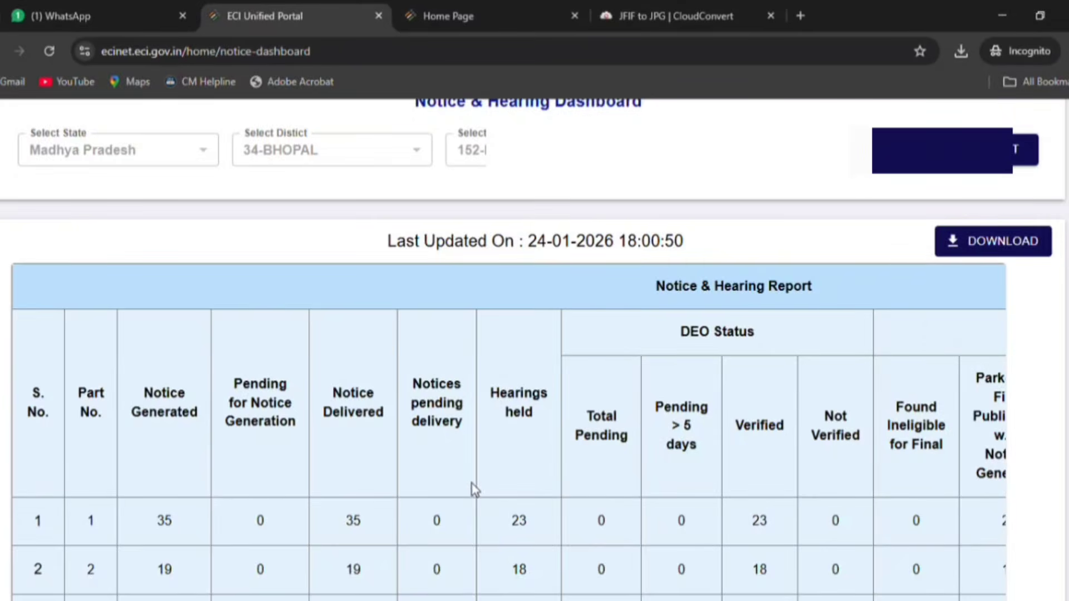
# Examine the Part No. 1 row across notices, hearings held, DEO Status and ERO/AERO Status
pyautogui.doubleClick(35, 520)
pyautogui.moveTo(89, 445); pyautogui.dragTo(133, 453)
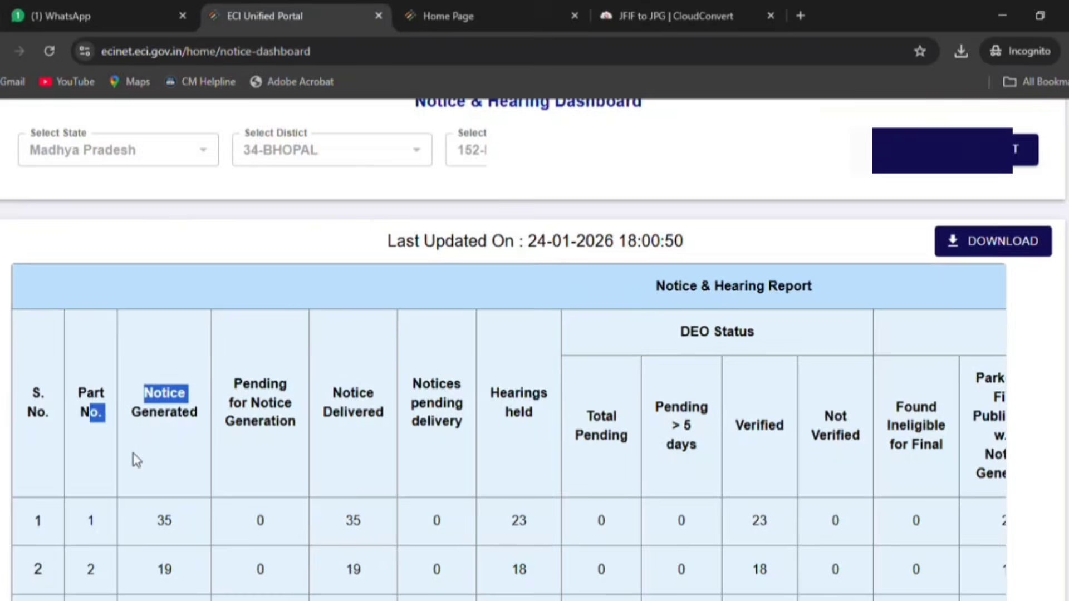
pyautogui.doubleClick(165, 520)
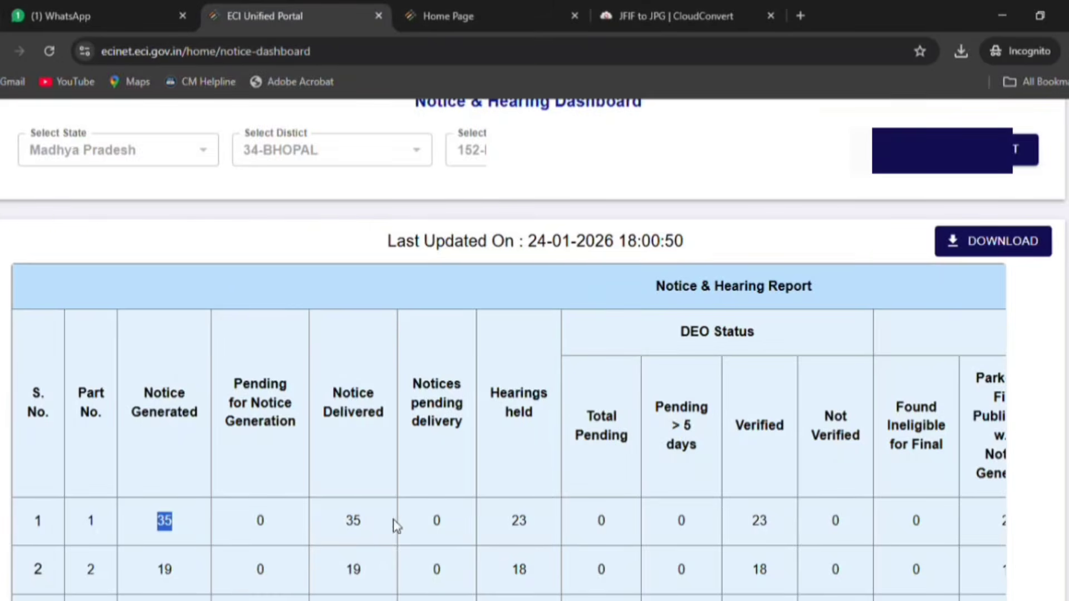
pyautogui.moveTo(405, 523); pyautogui.dragTo(473, 522)
pyautogui.doubleClick(519, 521)
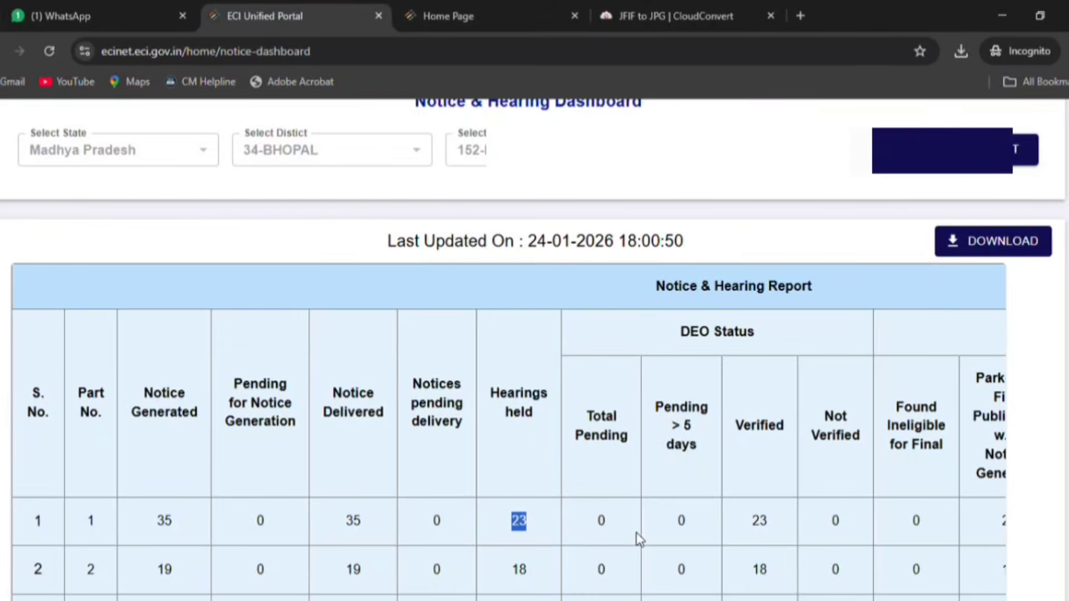
pyautogui.moveTo(594, 535); pyautogui.dragTo(853, 524)
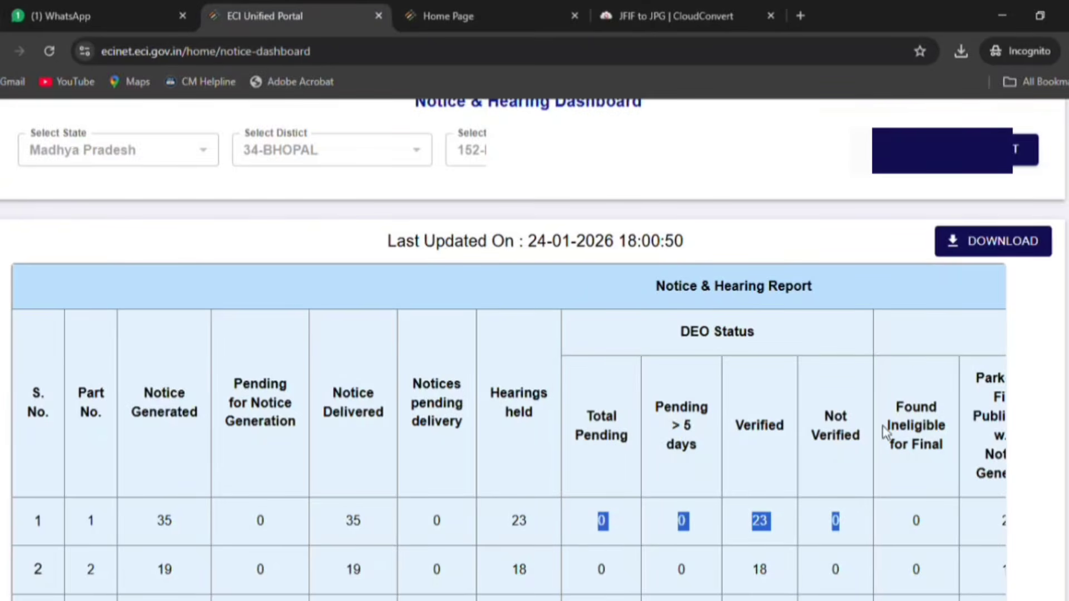
pyautogui.moveTo(891, 402); pyautogui.dragTo(925, 450)
pyautogui.hscroll(8, 904, 461)
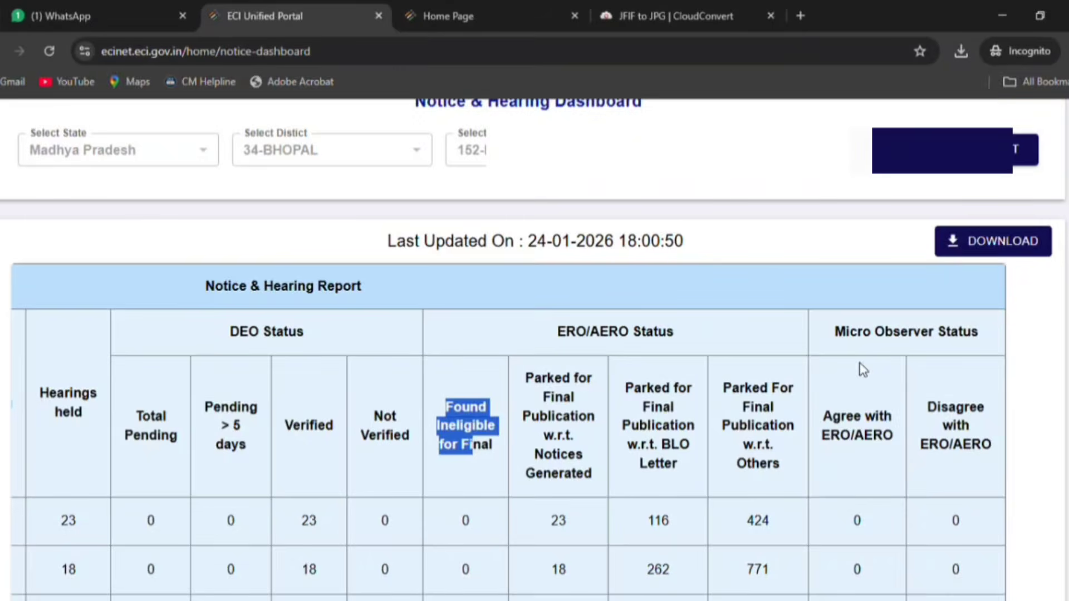
# Return to the portal home, dismiss the EPIC number prompt, and open Notice Generation under ERONET's Special Intensive Revision section
pyautogui.moveTo(551, 380); pyautogui.dragTo(292, 178)
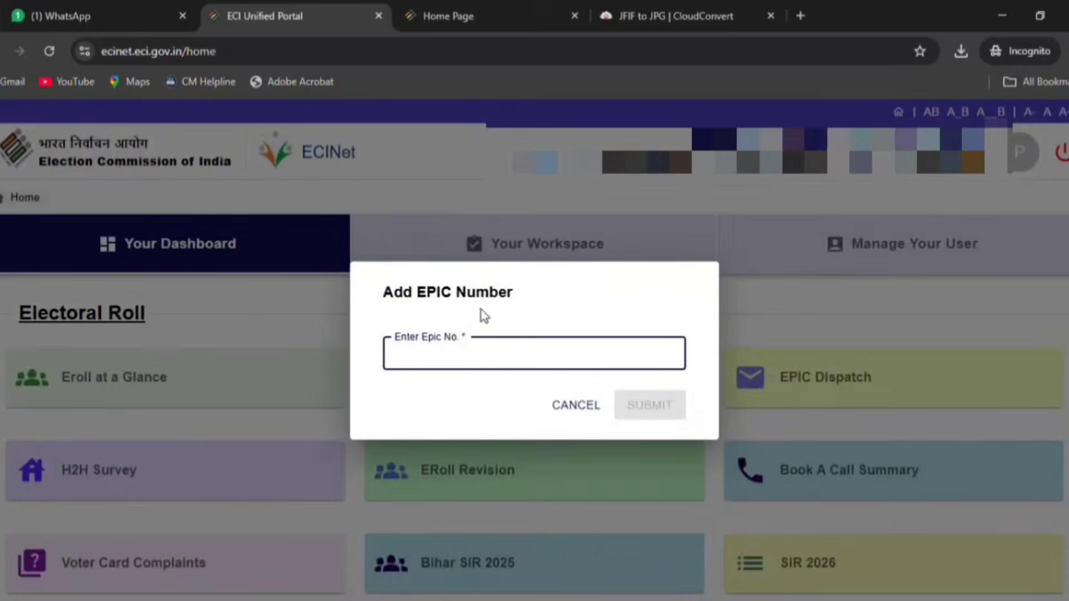
pyautogui.click(568, 408)
pyautogui.click(533, 262)
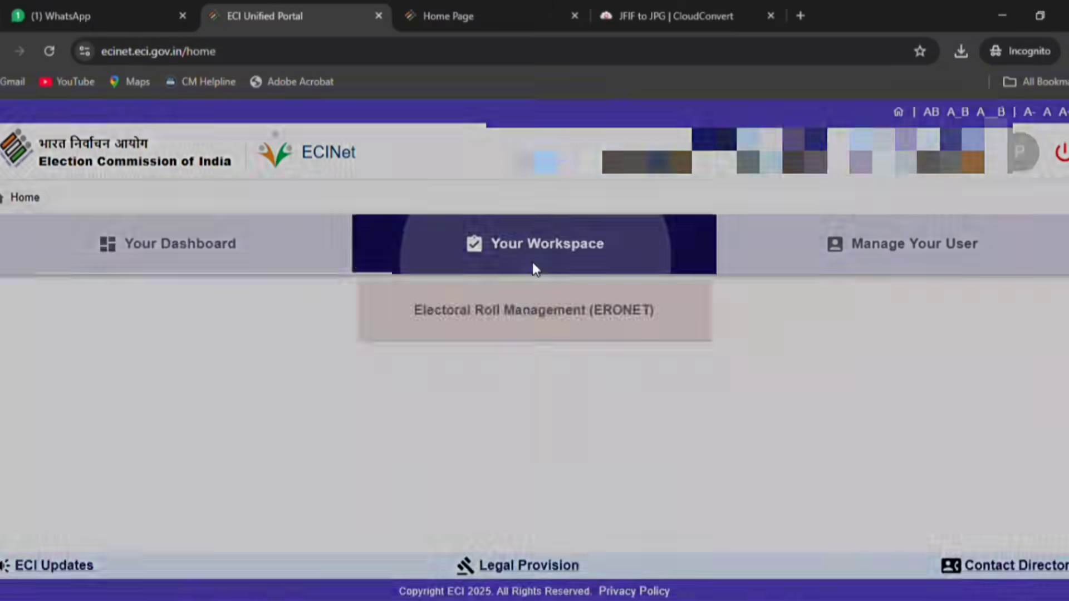
pyautogui.click(546, 326)
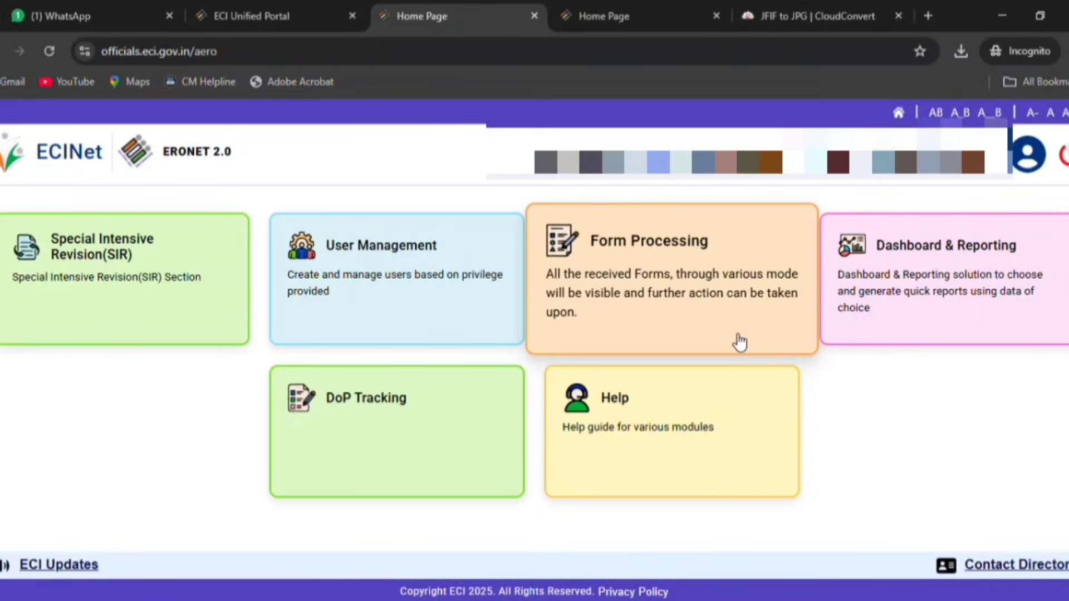
pyautogui.click(103, 263)
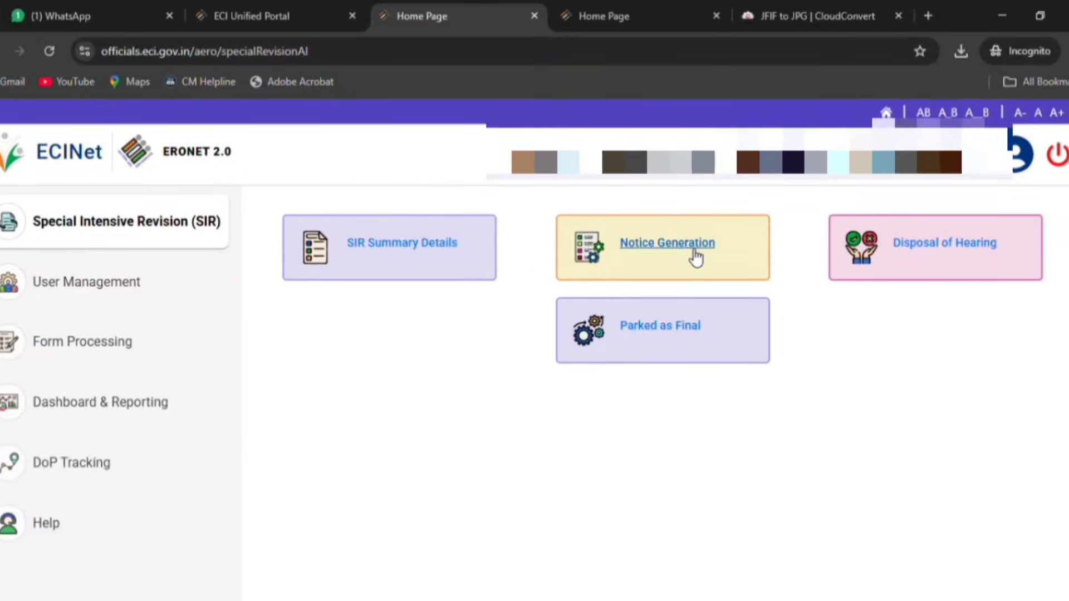
pyautogui.click(662, 255)
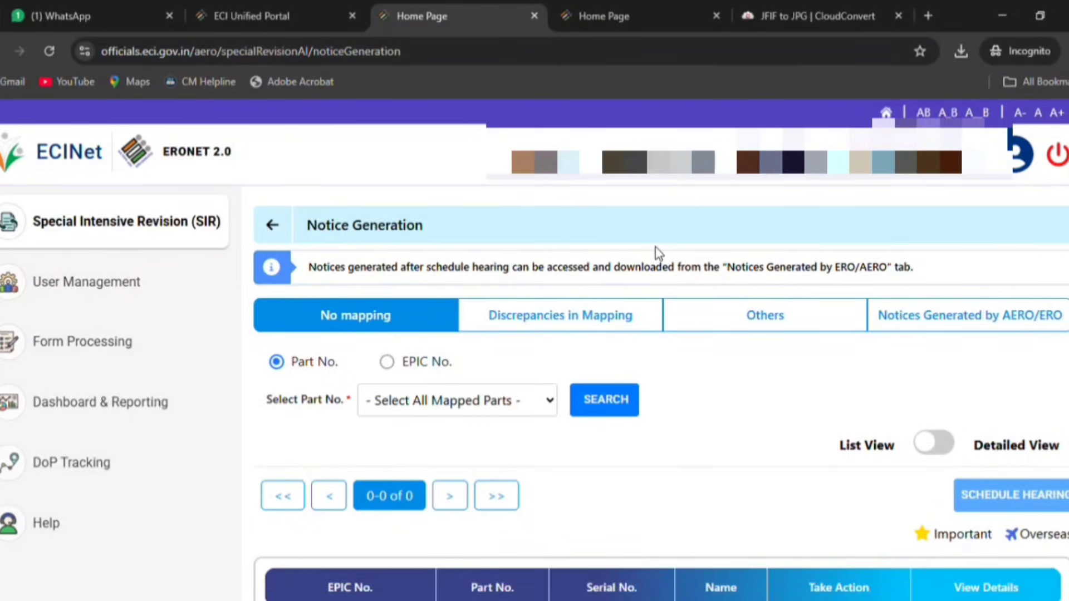
# Switch back to the ECI Unified Portal and reopen the SIR 2026 Notice & Hearing Dashboard at its ERO/AERO Status columns
pyautogui.click(286, 7)
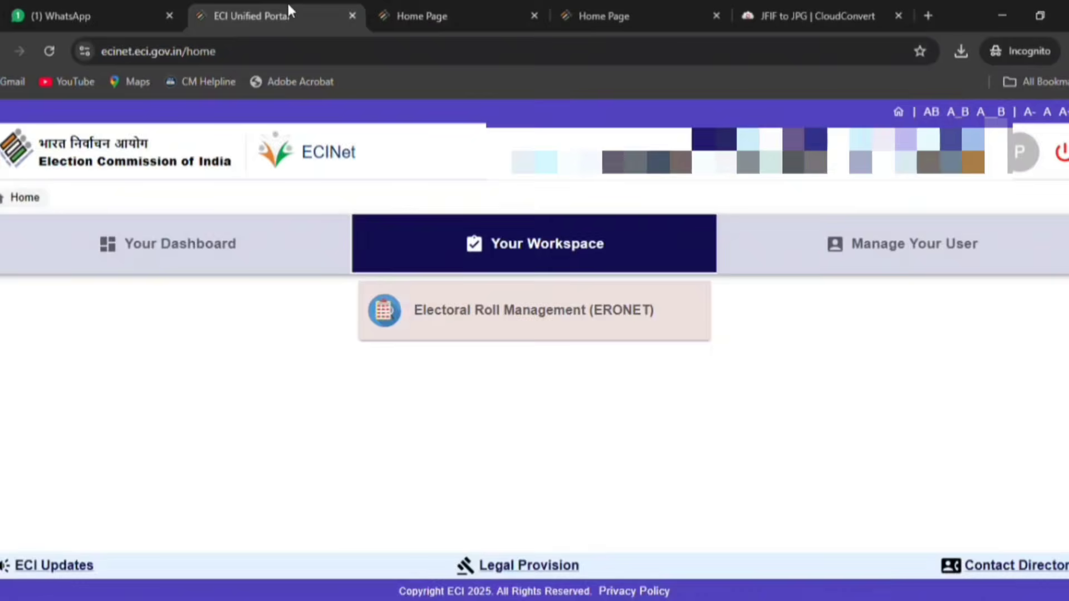
pyautogui.click(256, 272)
pyautogui.click(832, 546)
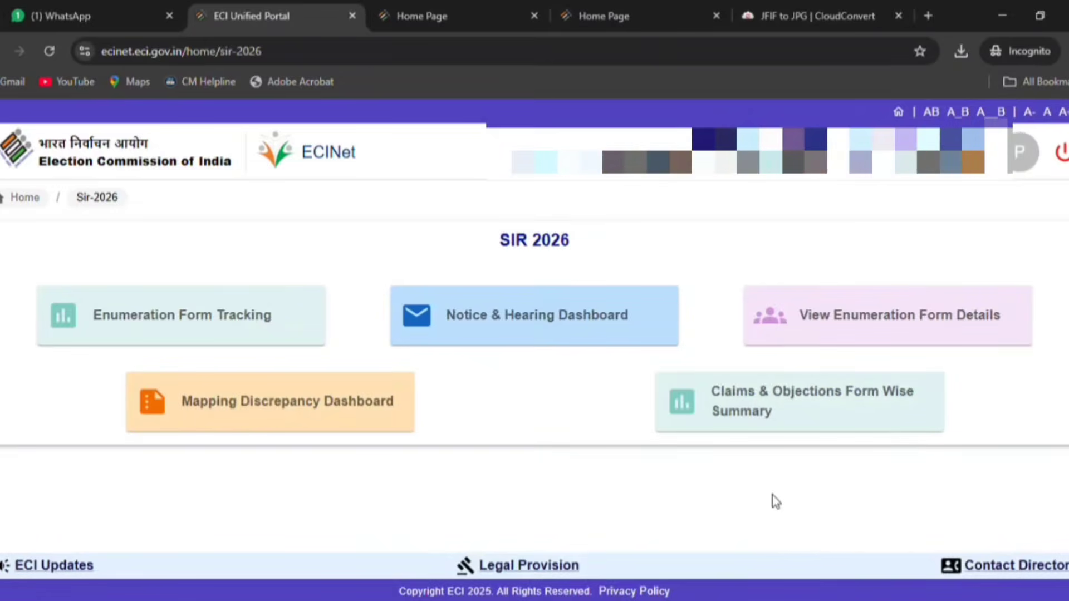
pyautogui.click(557, 313)
pyautogui.scroll(-2, 829, 390)
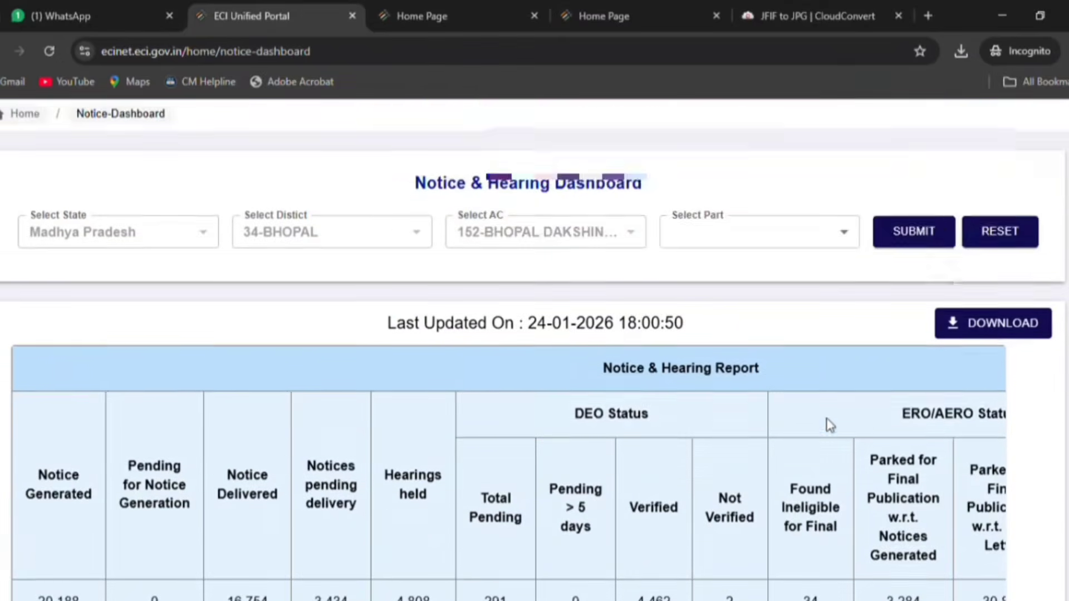
pyautogui.scroll(-2, 829, 426)
pyautogui.moveTo(700, 552); pyautogui.dragTo(987, 553)
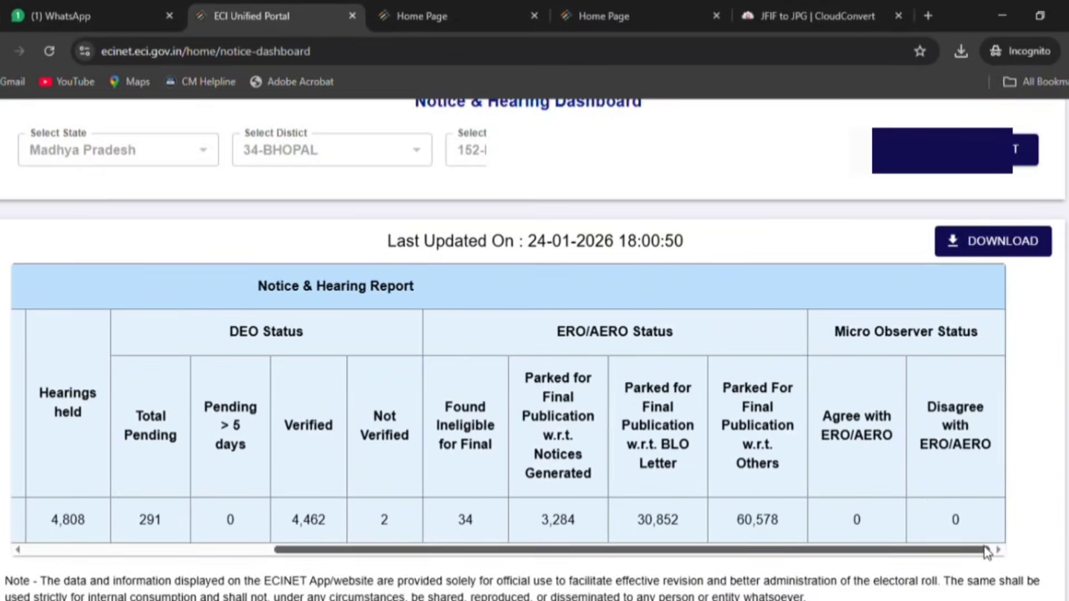
# Review the Notices Generated, BLO Letter and Others headings of the parked columns, and return to ERONET's Notice Generation page
pyautogui.moveTo(552, 442); pyautogui.dragTo(584, 482)
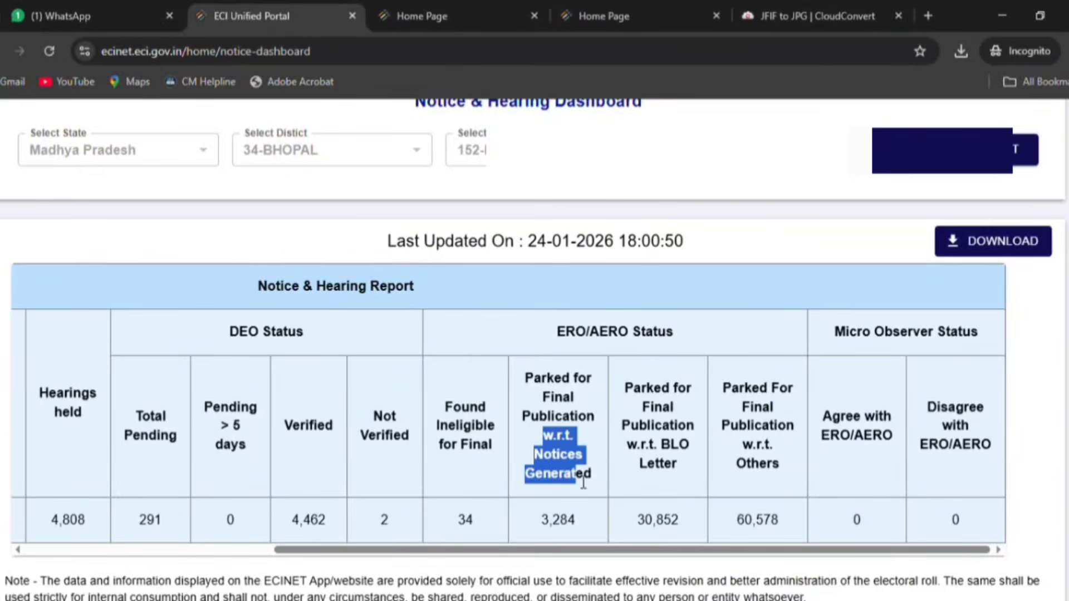
pyautogui.moveTo(619, 425); pyautogui.dragTo(681, 471)
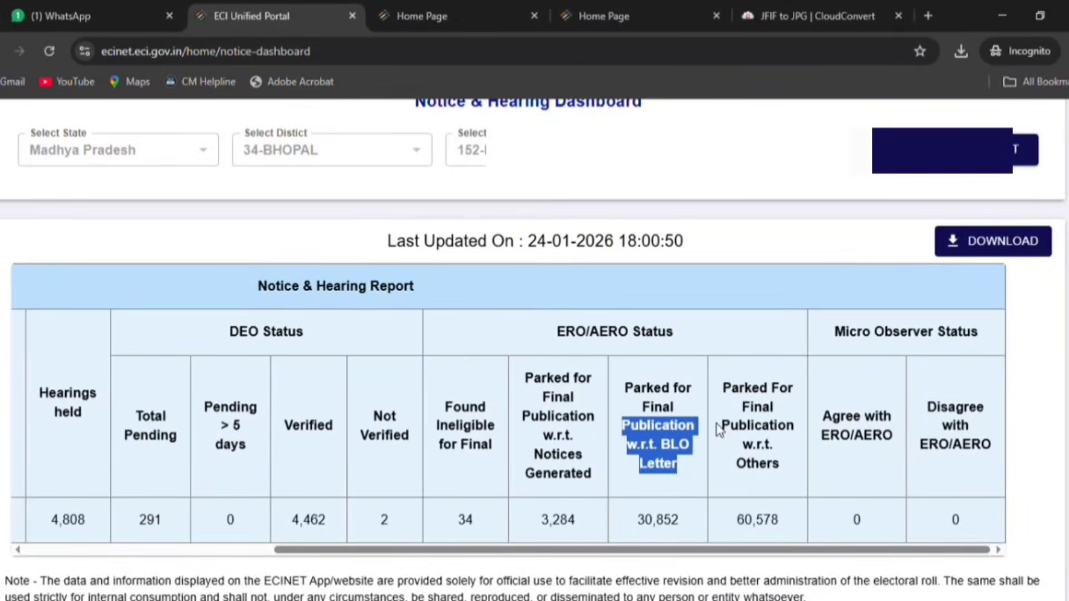
pyautogui.moveTo(719, 429); pyautogui.dragTo(778, 473)
pyautogui.click(450, 8)
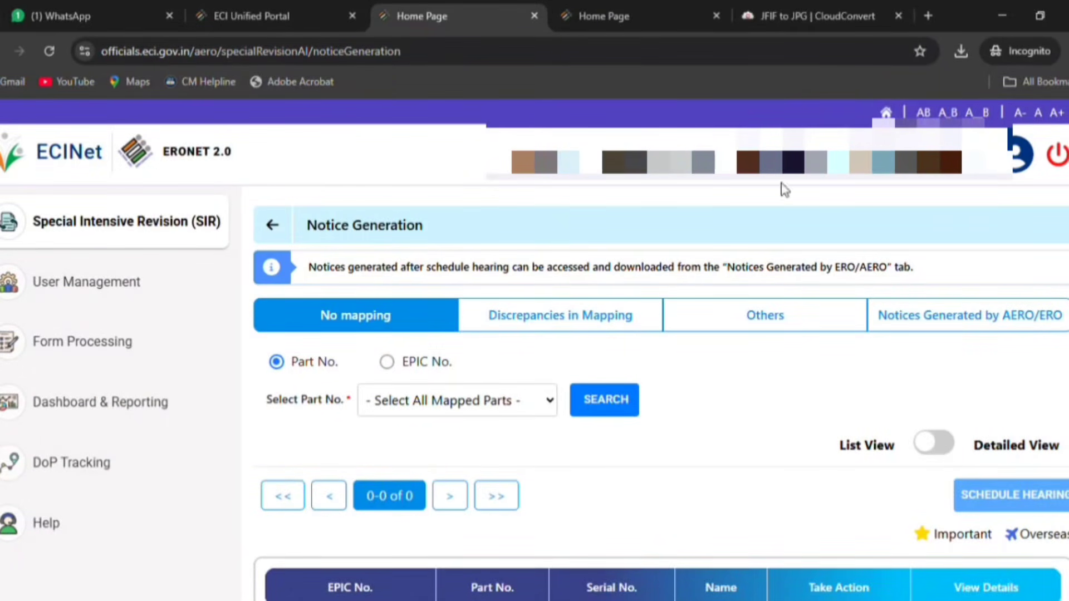
# Examine the No mapping and Discrepancies in Mapping lists of Notice Generation, including their record counts
pyautogui.scroll(-1, 420, 339)
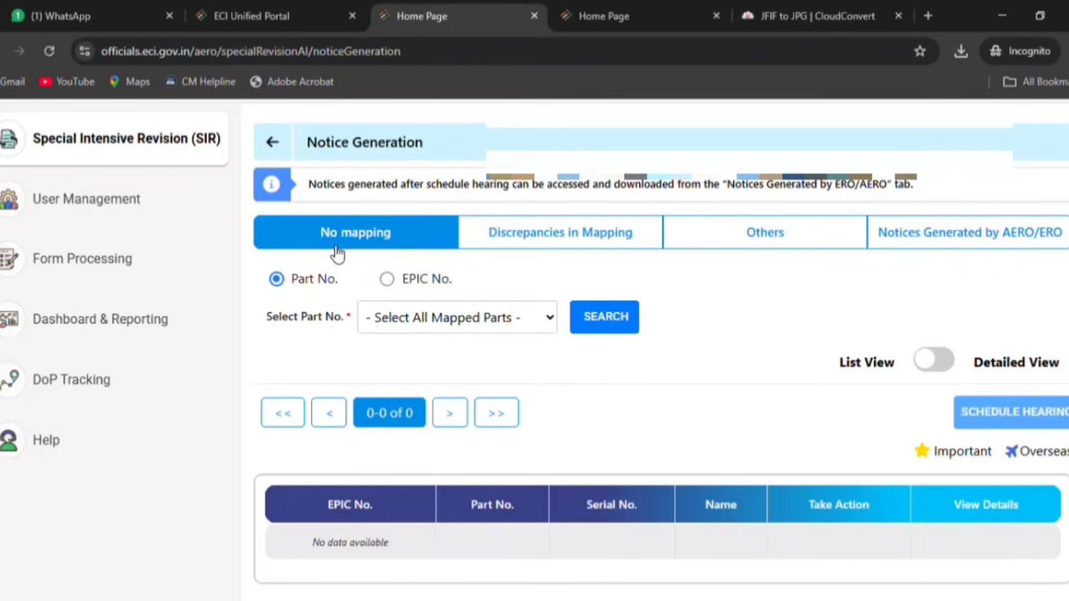
pyautogui.scroll(-1, 807, 439)
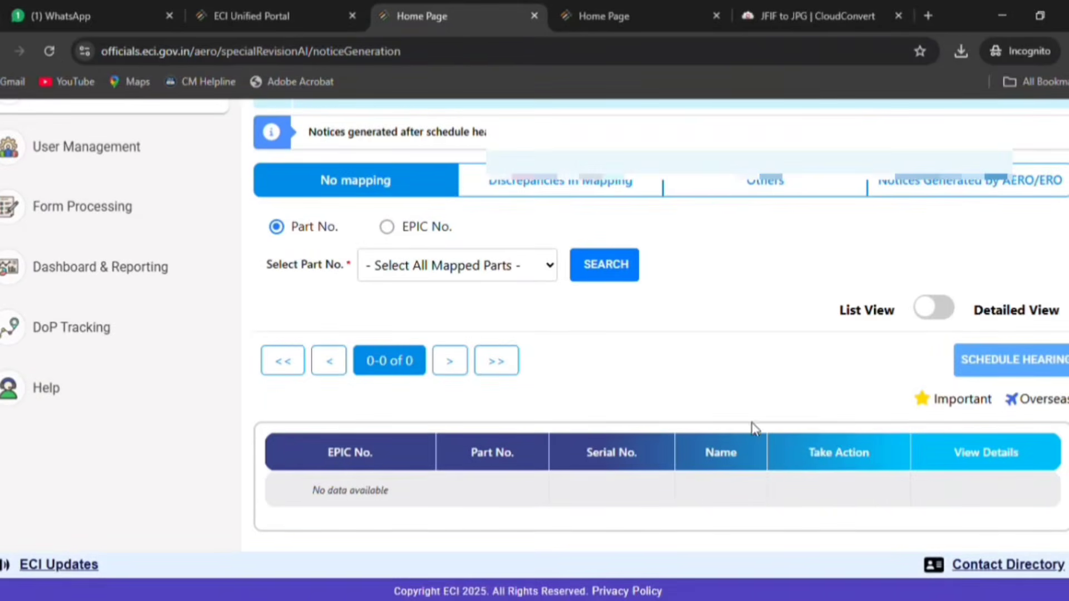
pyautogui.scroll(2, 752, 429)
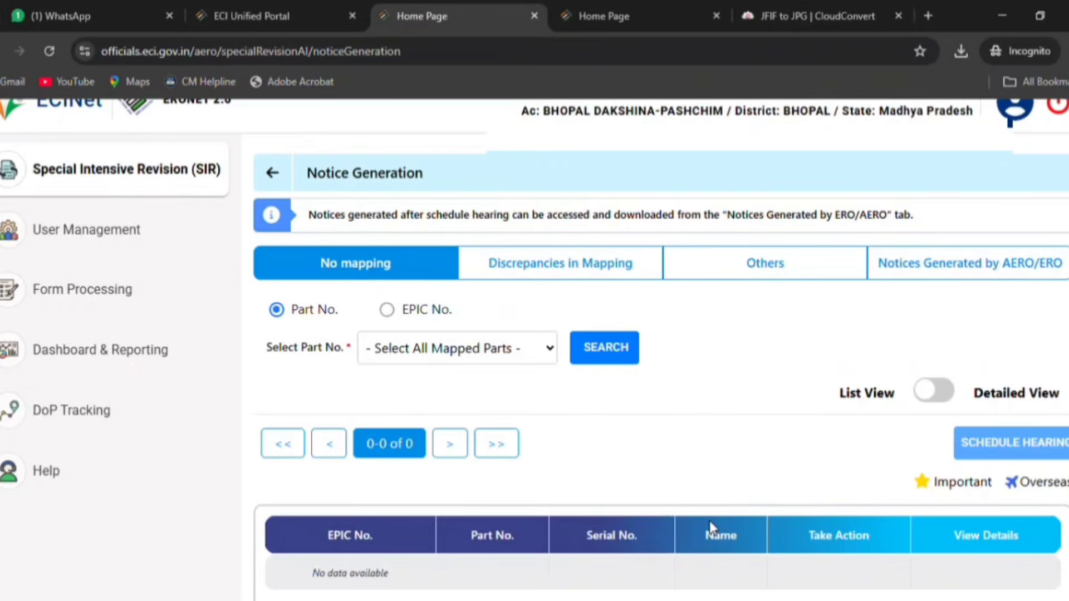
pyautogui.click(576, 272)
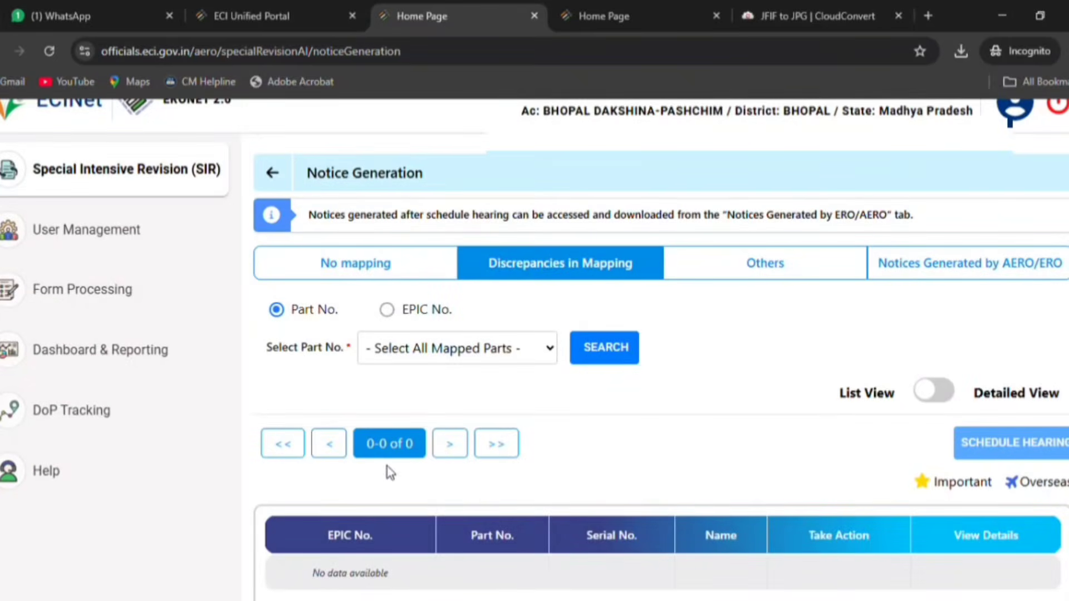
pyautogui.moveTo(365, 443); pyautogui.dragTo(407, 441)
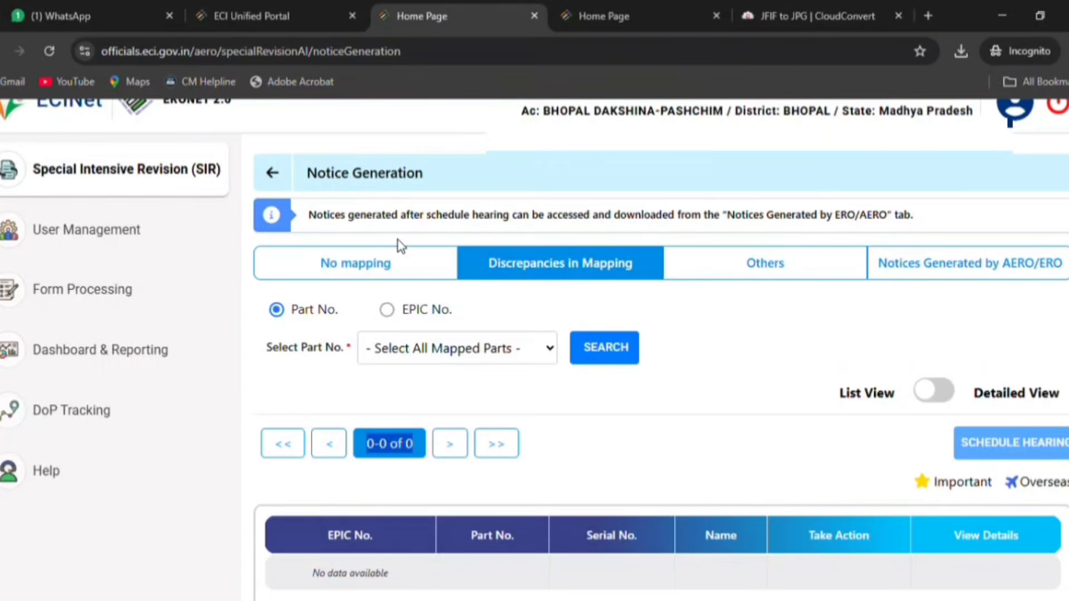
pyautogui.moveTo(322, 257); pyautogui.dragTo(395, 270)
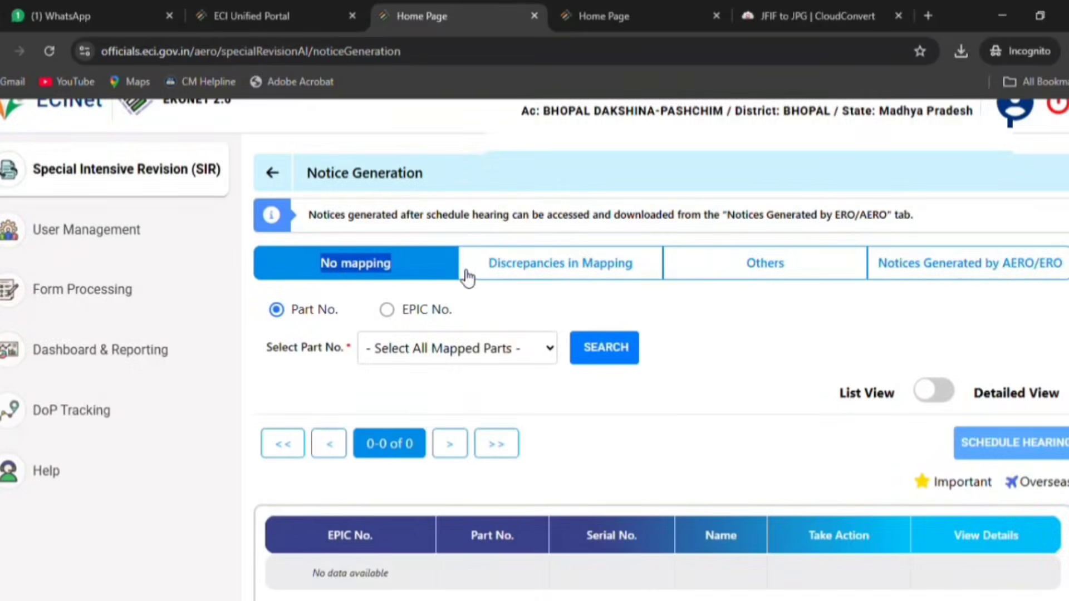
pyautogui.moveTo(483, 265); pyautogui.dragTo(644, 273)
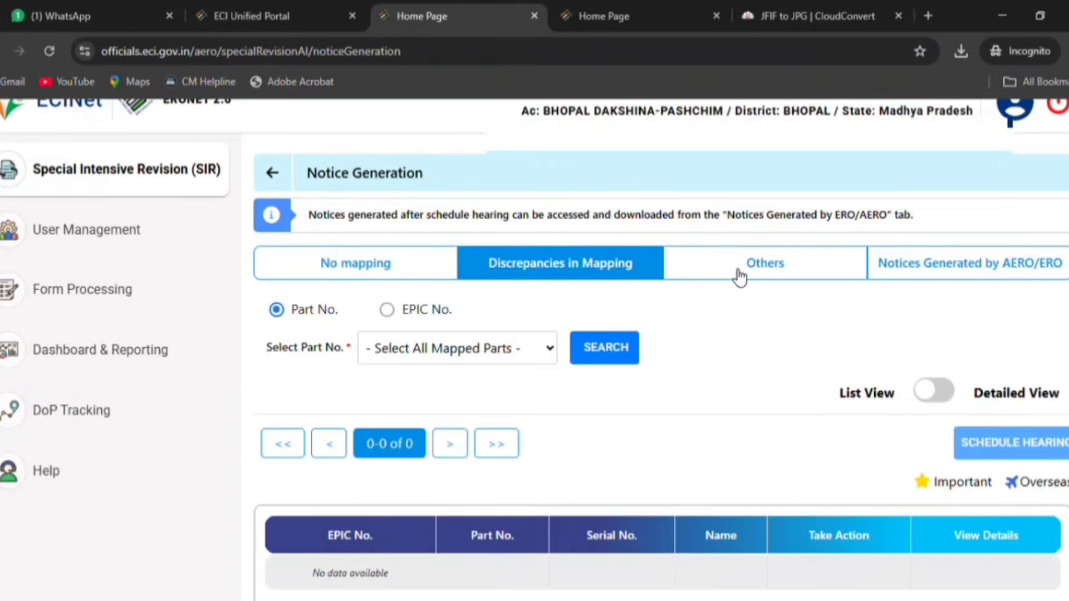
# Search the Others category for Part No. 244 (Chuna Bhatti Kolar) and check its record count and Take Action column
pyautogui.click(766, 277)
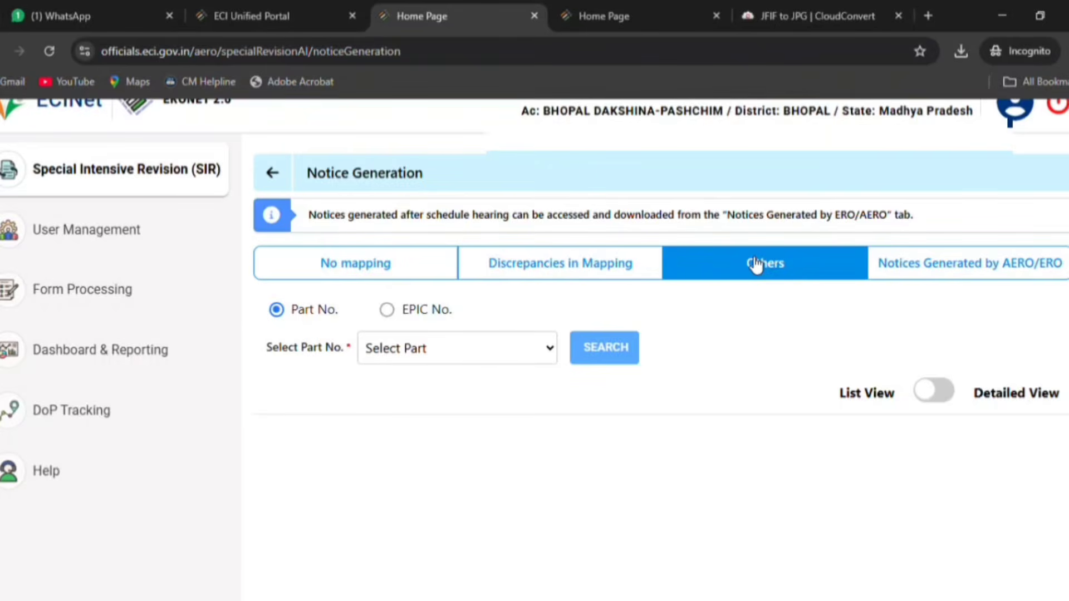
pyautogui.click(504, 358)
pyautogui.click(505, 184)
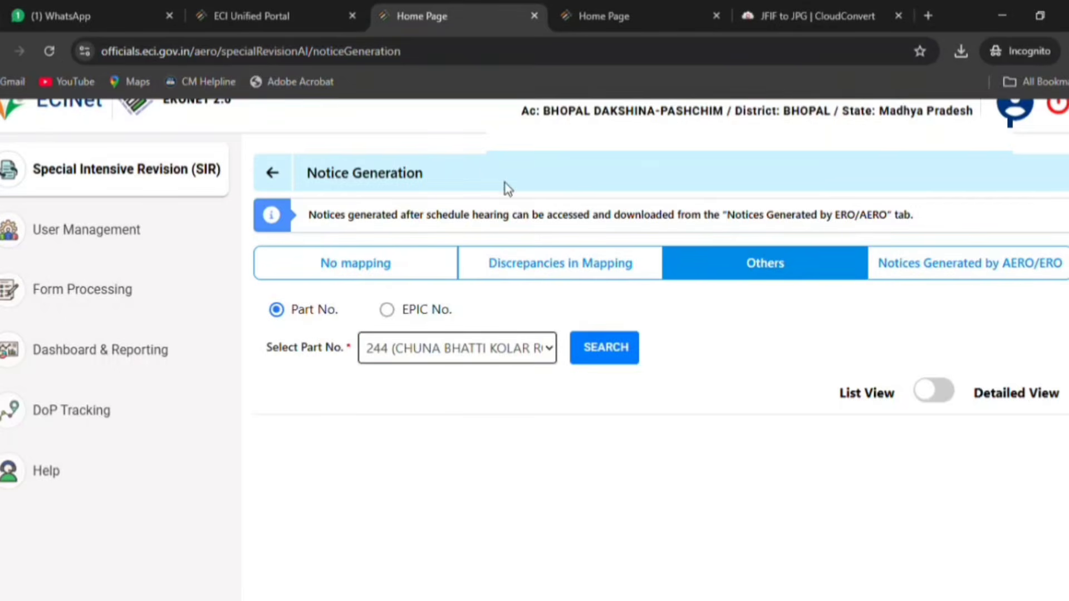
pyautogui.click(602, 355)
pyautogui.scroll(-2, 648, 393)
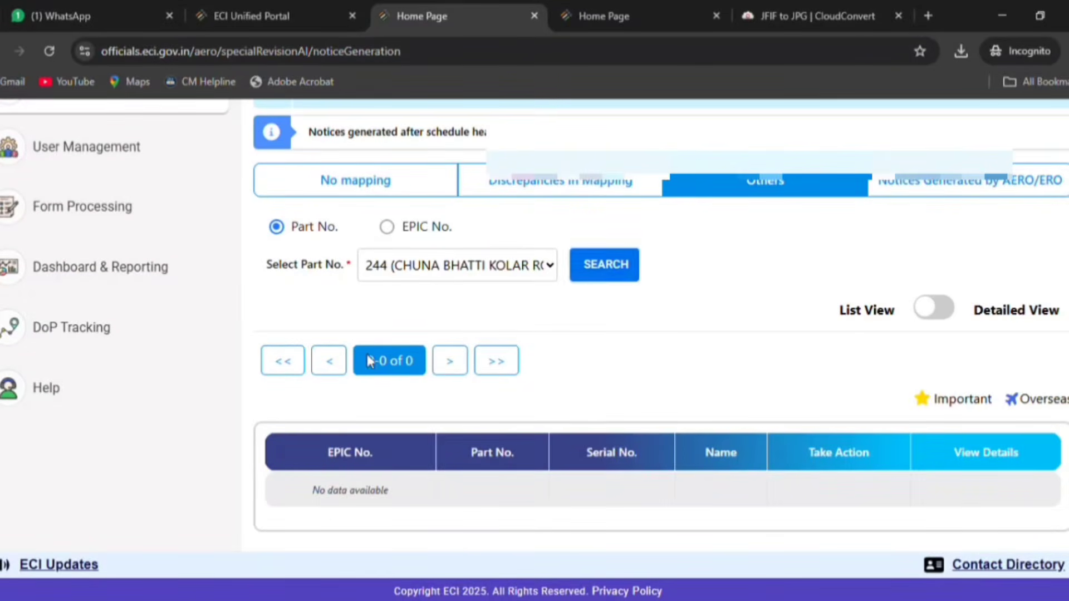
pyautogui.moveTo(367, 361); pyautogui.dragTo(414, 363)
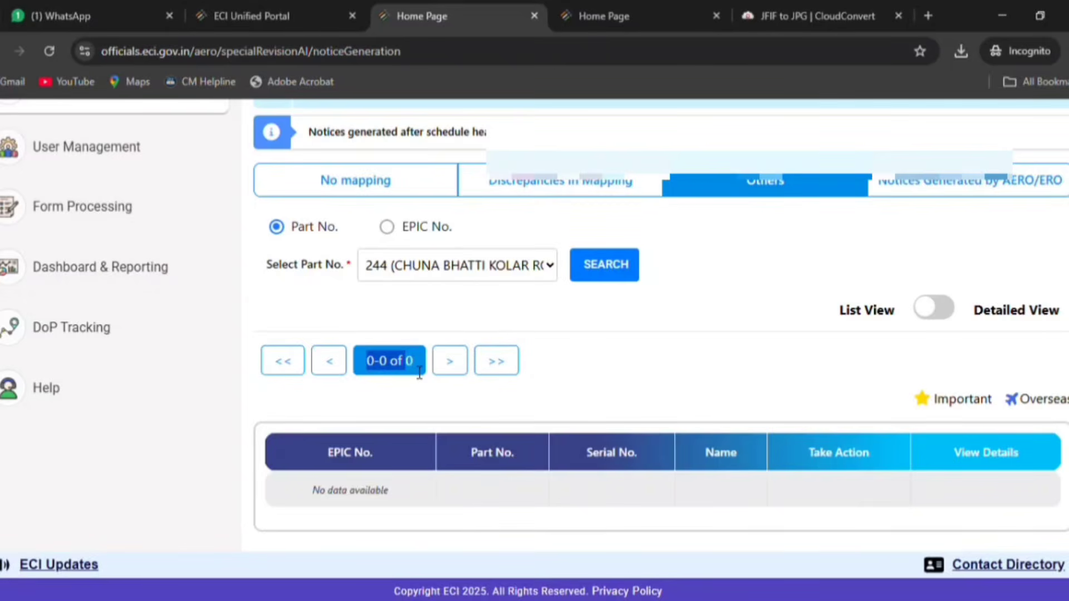
pyautogui.click(620, 366)
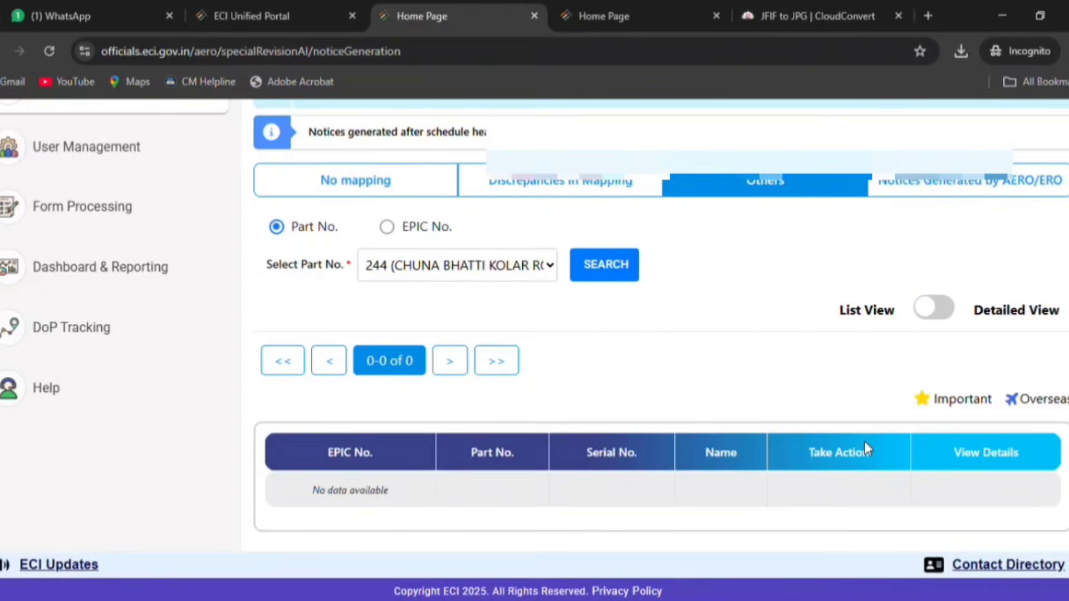
pyautogui.moveTo(813, 454); pyautogui.dragTo(887, 455)
pyautogui.scroll(3, 841, 454)
pyautogui.scroll(-3, 834, 446)
pyautogui.scroll(3, 801, 407)
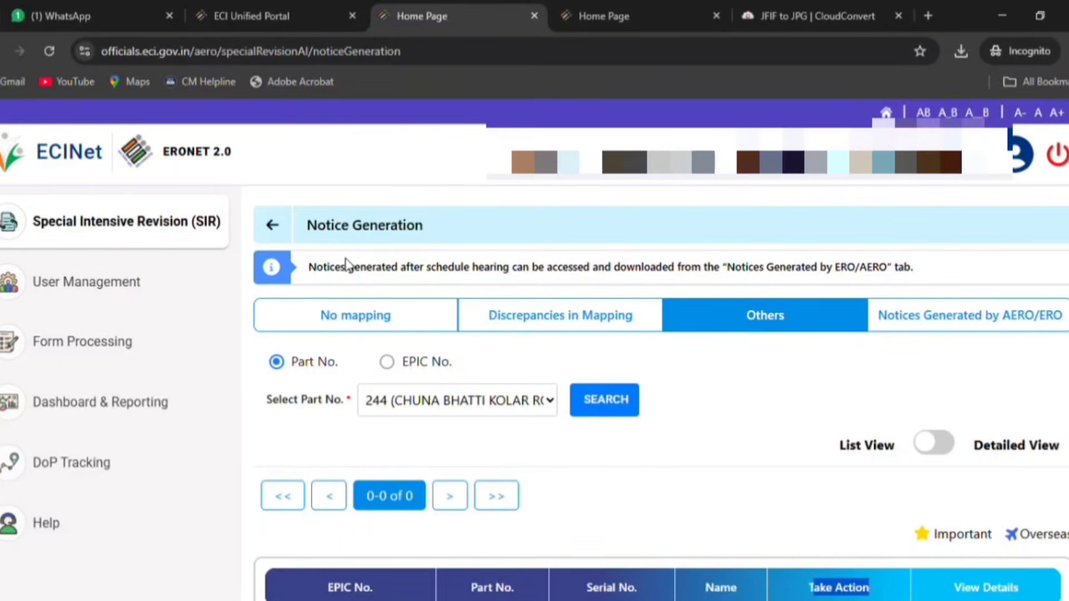
# Compare the No mapping, Discrepancies in Mapping and Others categories under the Notice Generation heading
pyautogui.click(538, 336)
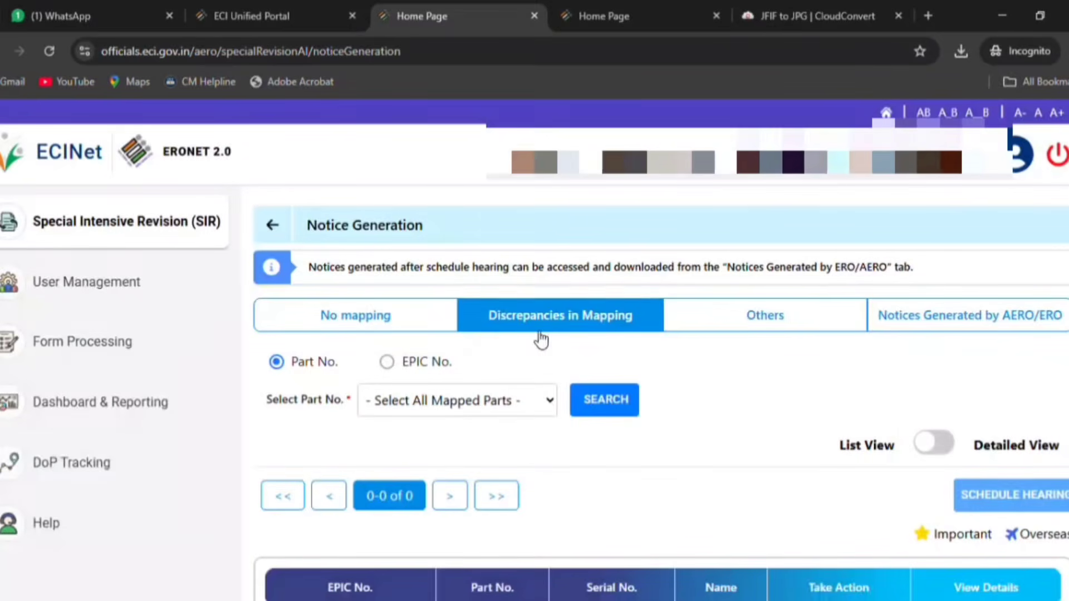
pyautogui.moveTo(311, 228); pyautogui.dragTo(478, 232)
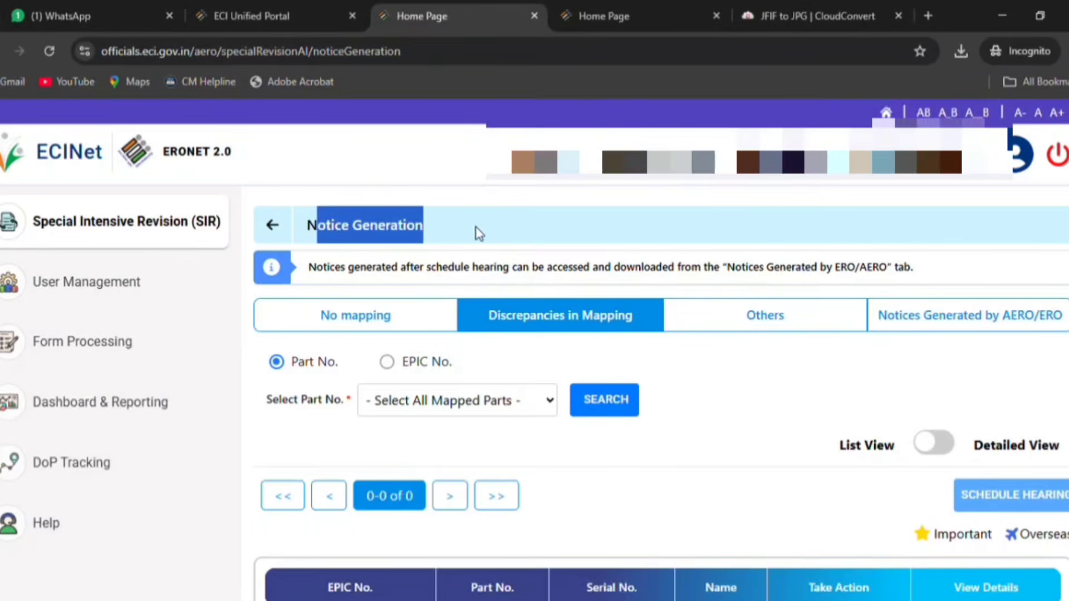
pyautogui.moveTo(297, 320); pyautogui.dragTo(426, 312)
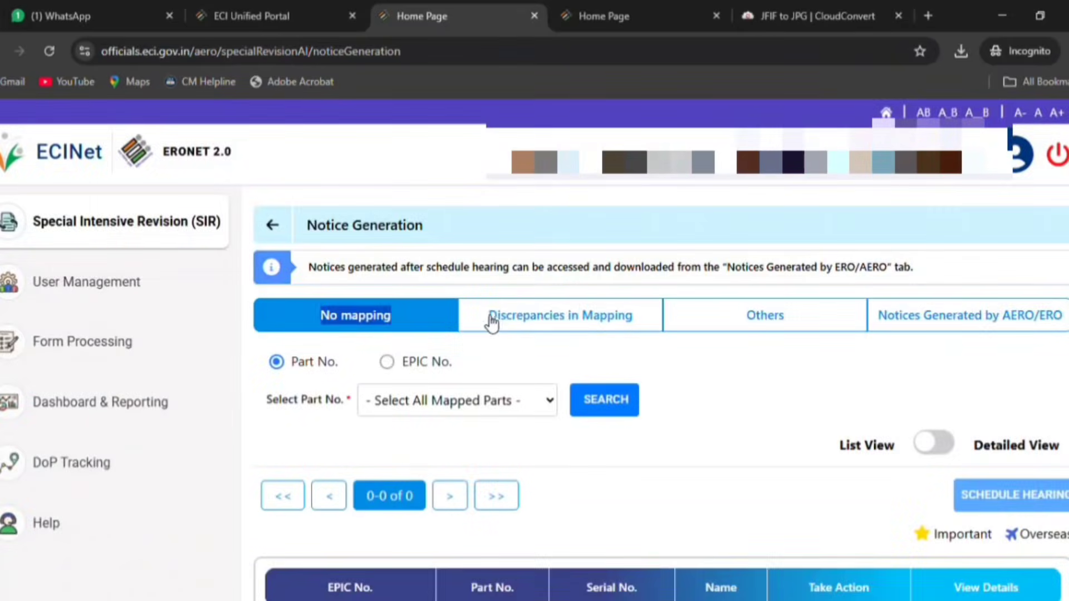
pyautogui.click(492, 322)
pyautogui.moveTo(675, 325); pyautogui.dragTo(824, 325)
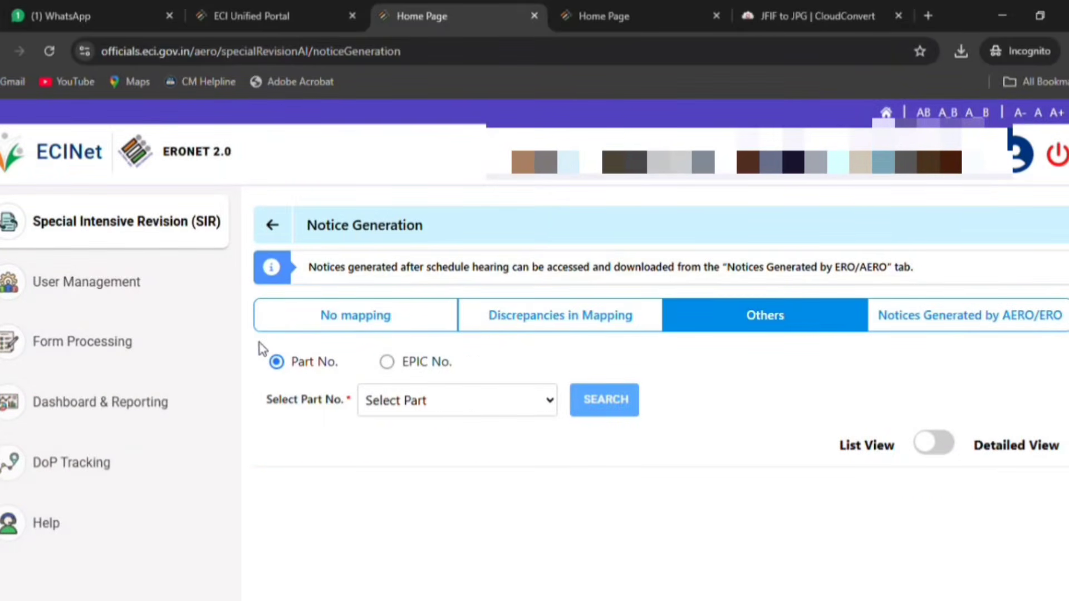
pyautogui.moveTo(300, 322); pyautogui.dragTo(430, 328)
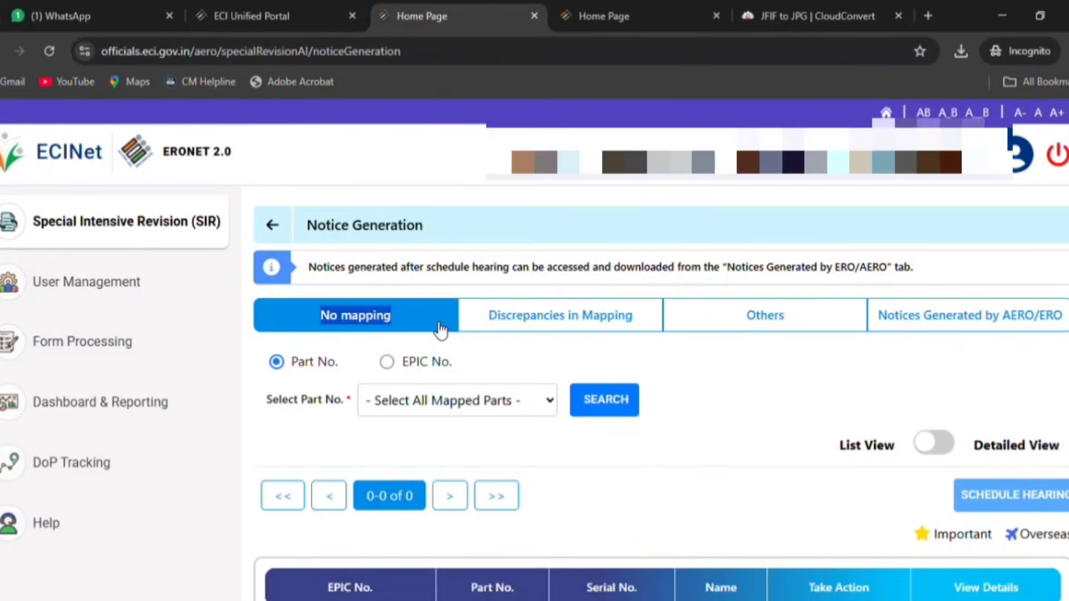
pyautogui.moveTo(485, 316); pyautogui.dragTo(645, 327)
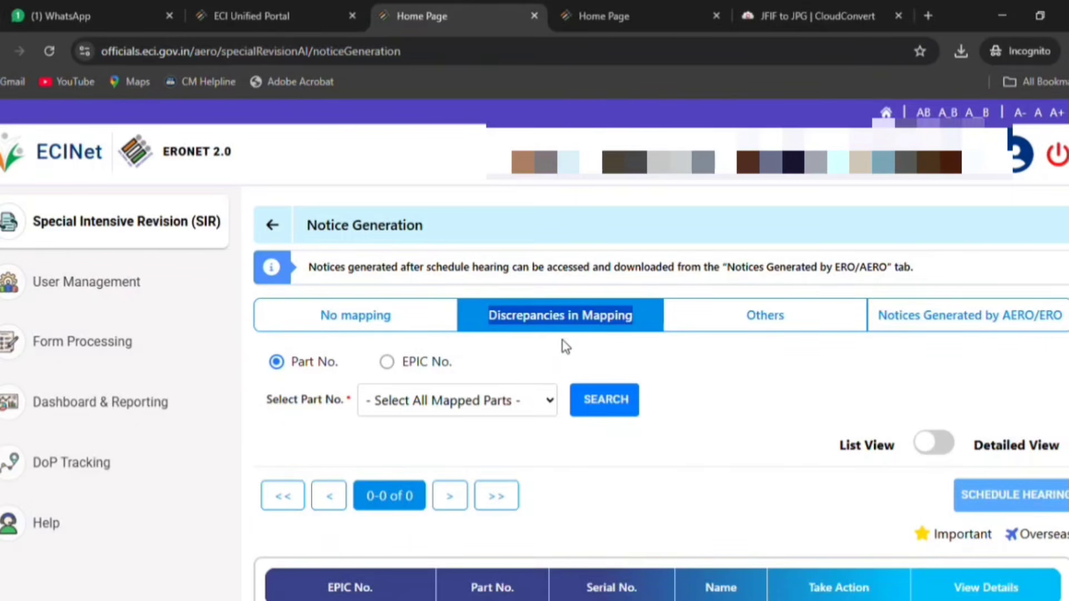
pyautogui.click(725, 332)
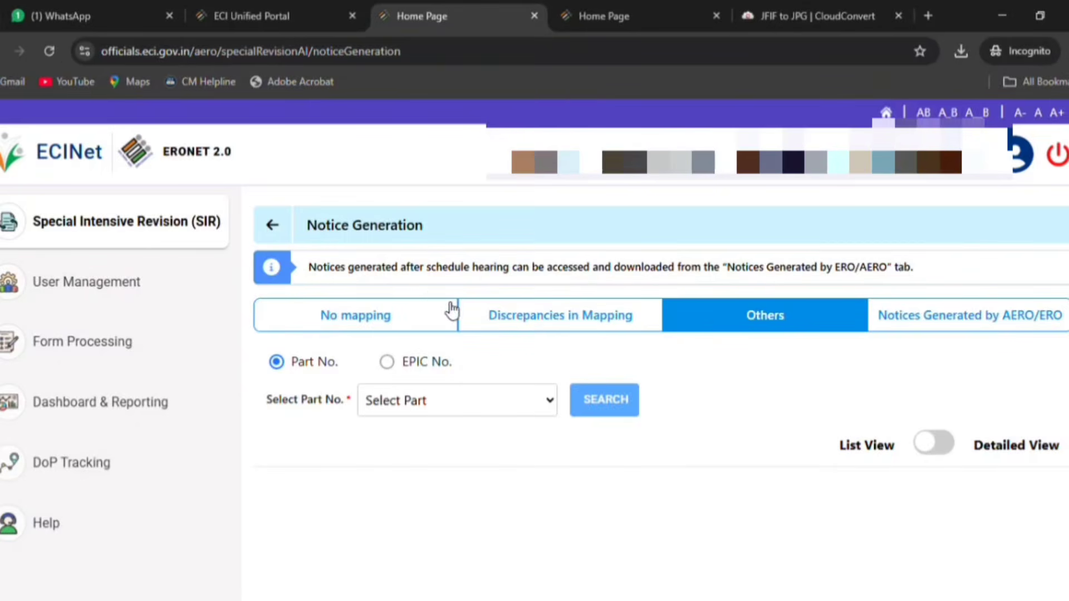
pyautogui.click(515, 321)
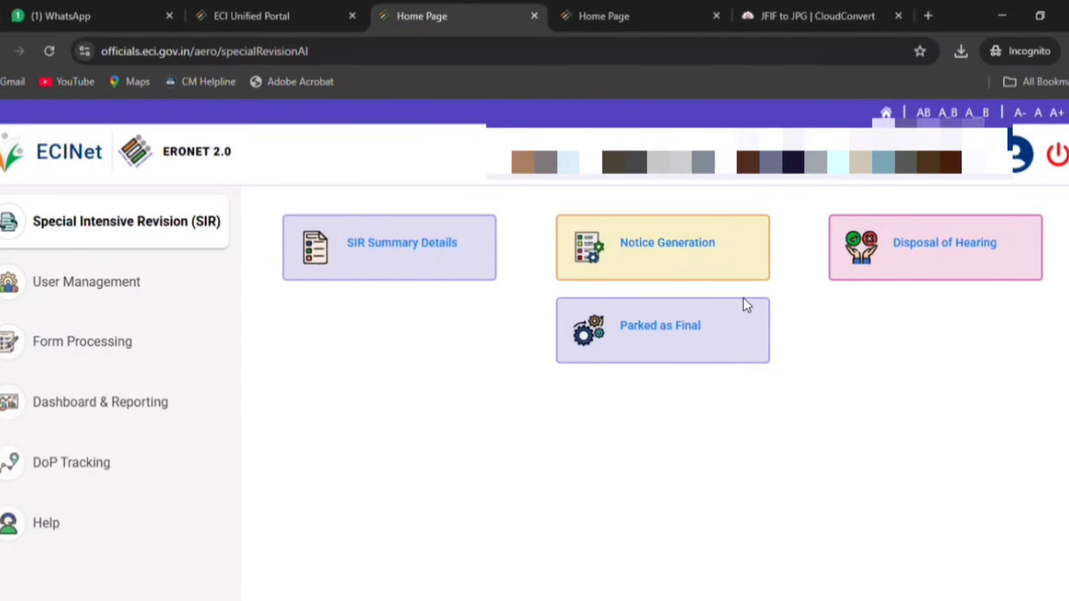
# Open Disposal of Hearing, search Part No. 246 for the Discrepancies in Mapping notice type, and look through the listed electors
pyautogui.click(932, 256)
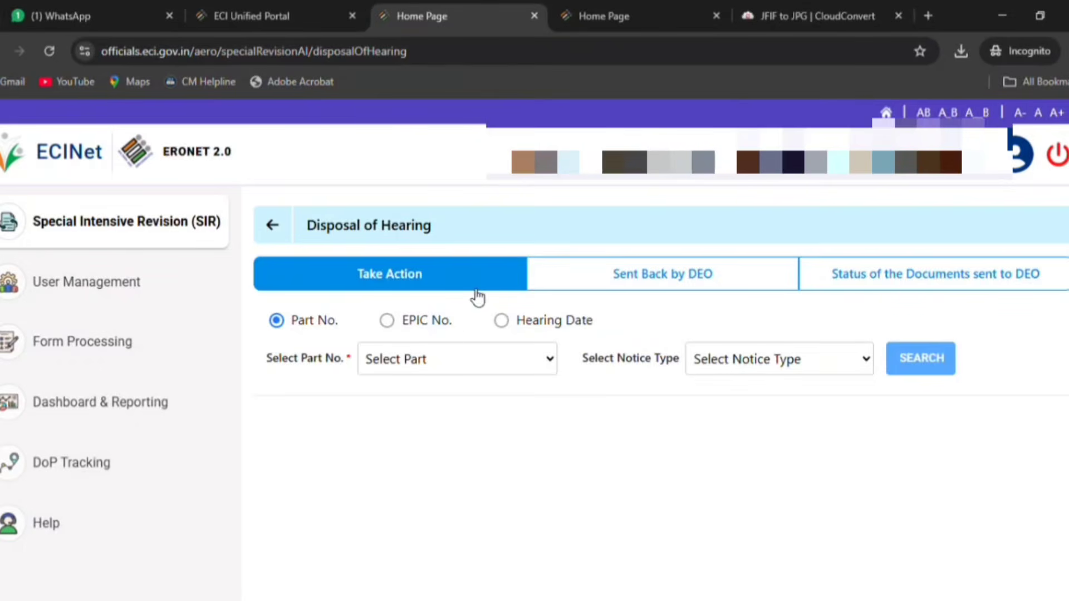
pyautogui.click(424, 363)
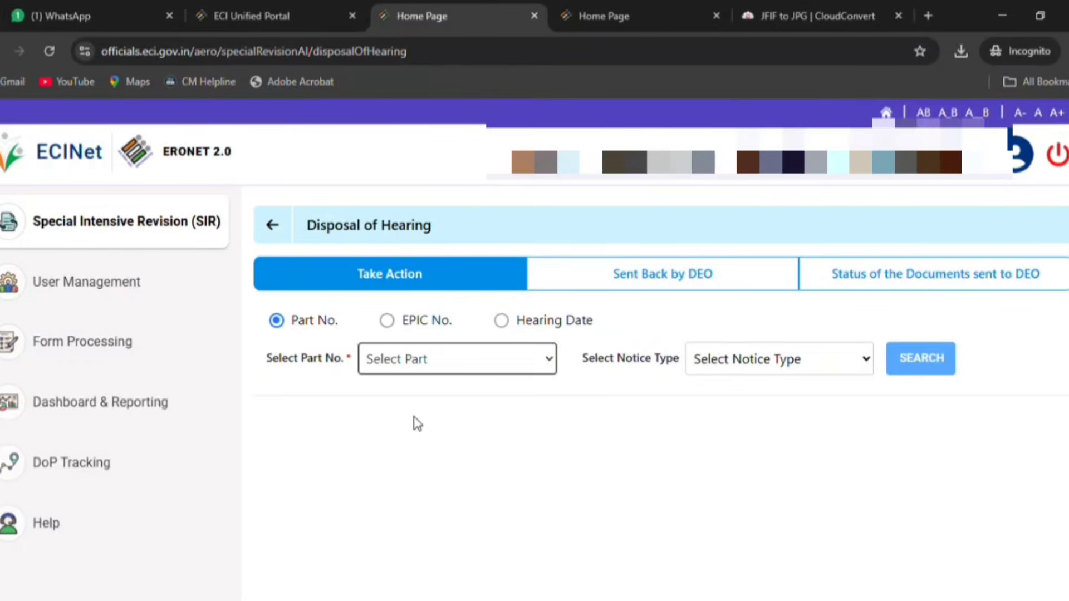
pyautogui.click(739, 359)
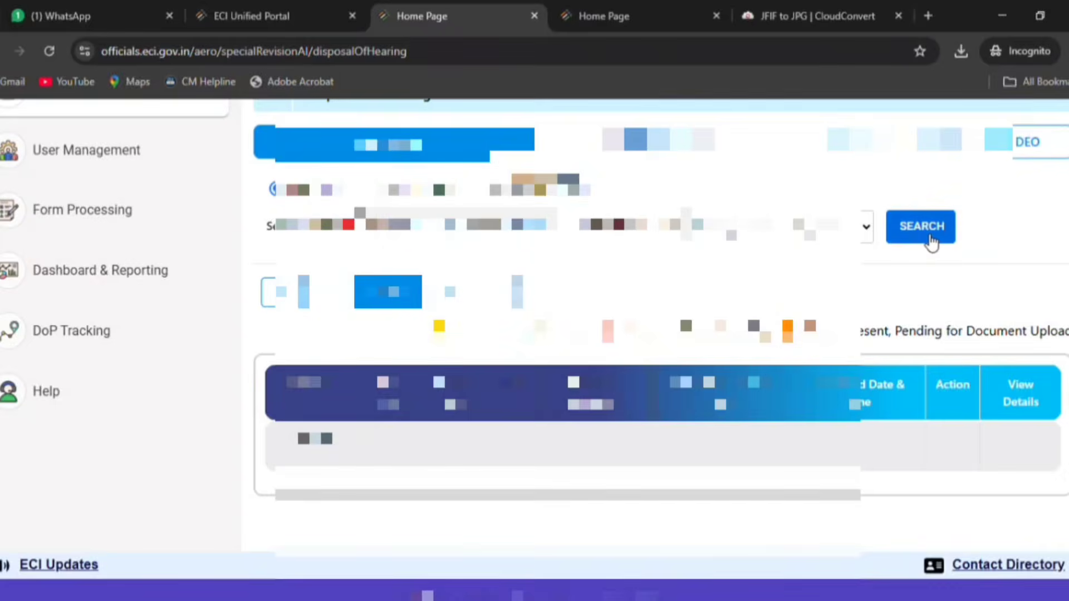
pyautogui.click(890, 234)
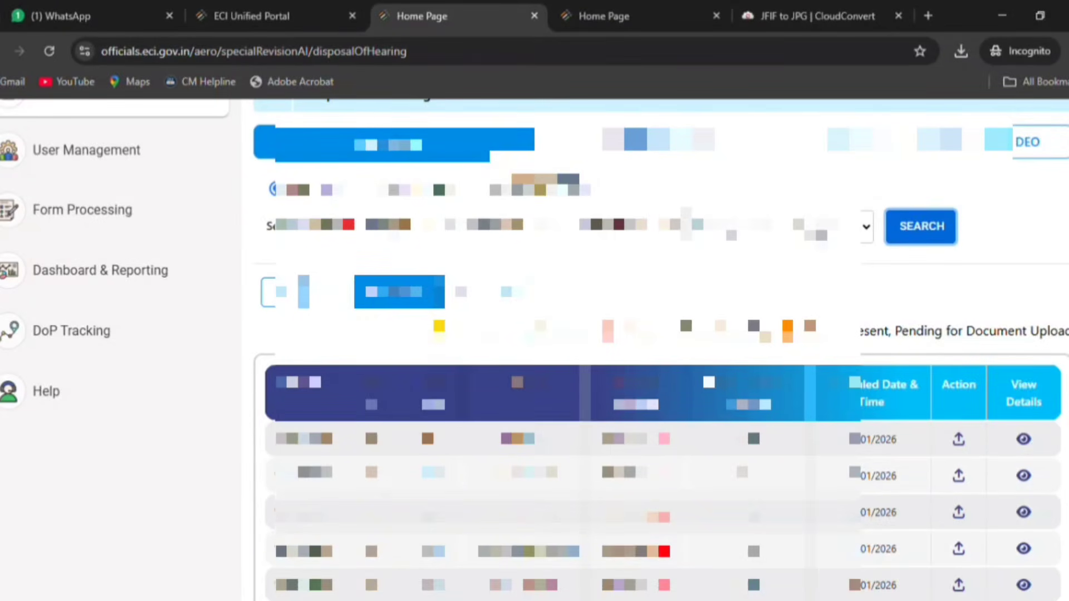
pyautogui.scroll(3, 534, 345)
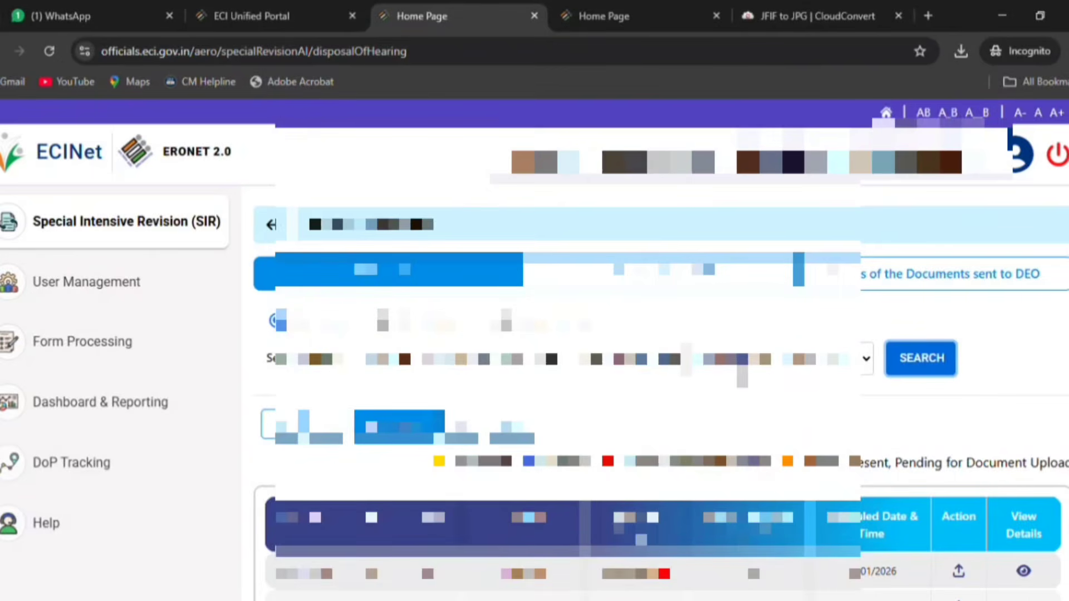
pyautogui.scroll(-3, 657, 345)
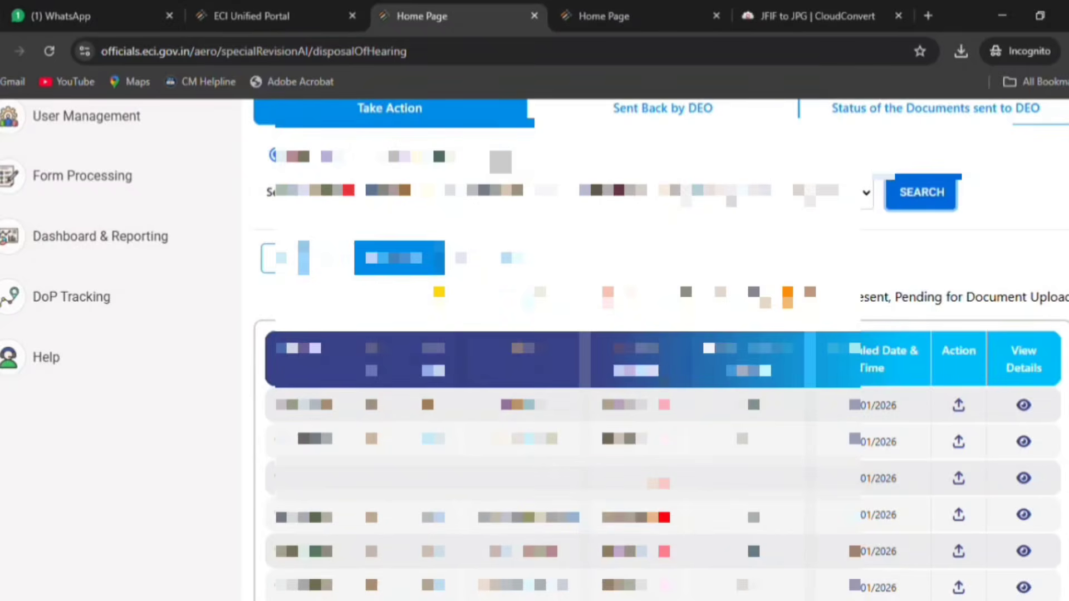
pyautogui.scroll(-5, 656, 345)
pyautogui.scroll(4, 657, 345)
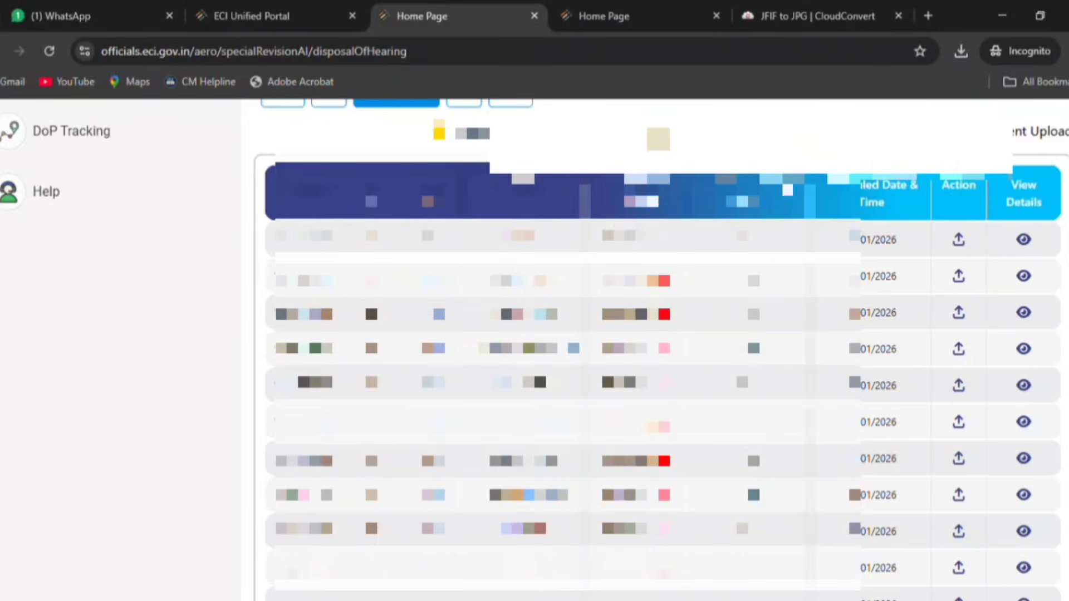
# View an elector's details from the hearing list, review the discrepancy reason and notice delivery images, and return to the list
pyautogui.click(1023, 239)
pyautogui.scroll(-3, 1023, 240)
pyautogui.scroll(3, 525, 345)
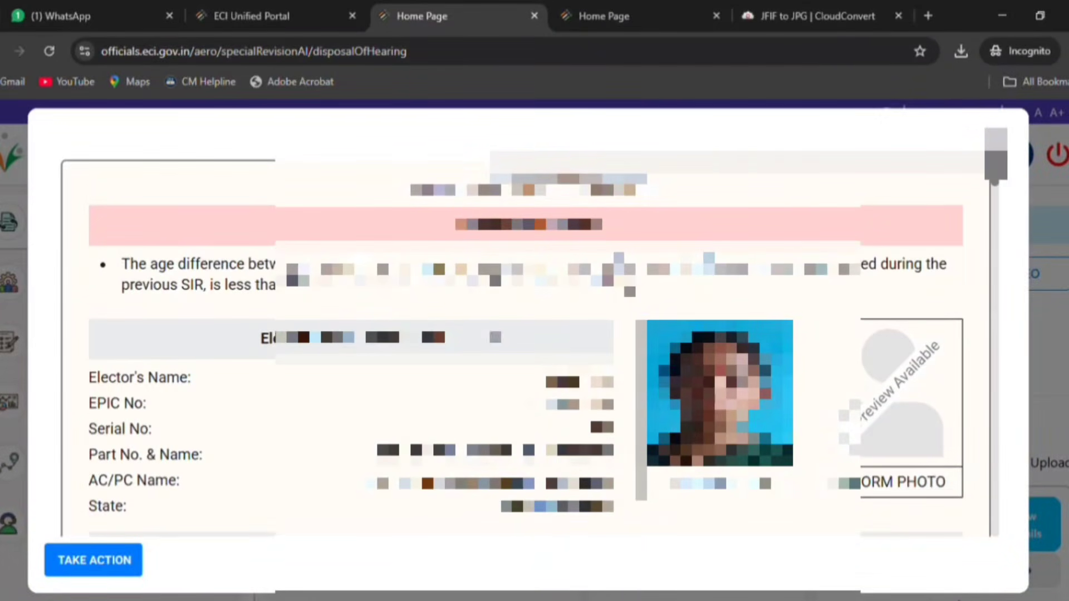
pyautogui.moveTo(204, 272); pyautogui.dragTo(356, 268)
pyautogui.scroll(-10, 356, 269)
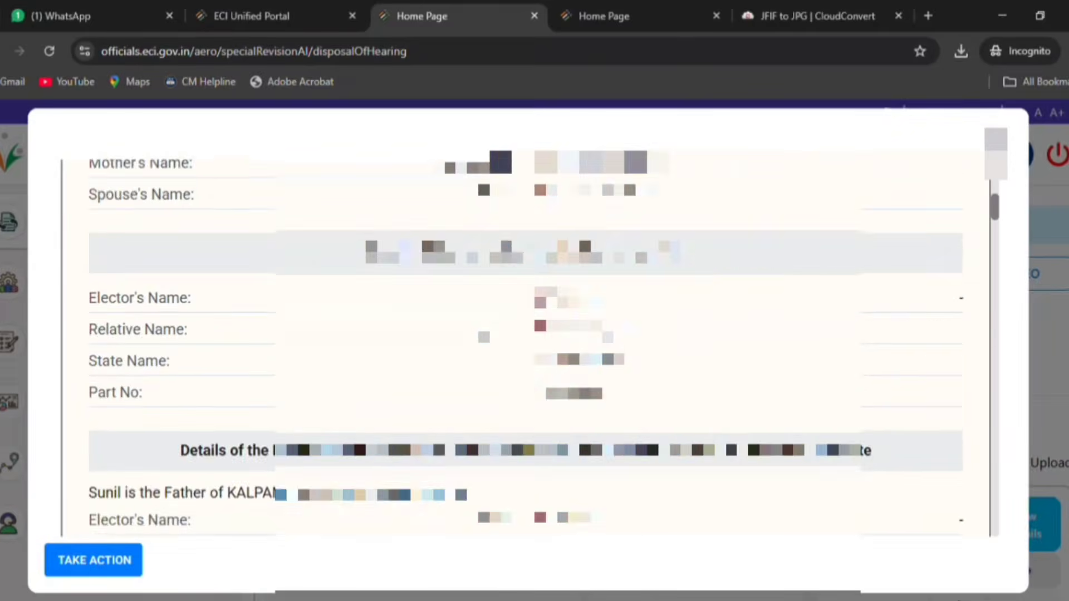
pyautogui.scroll(-10, 664, 336)
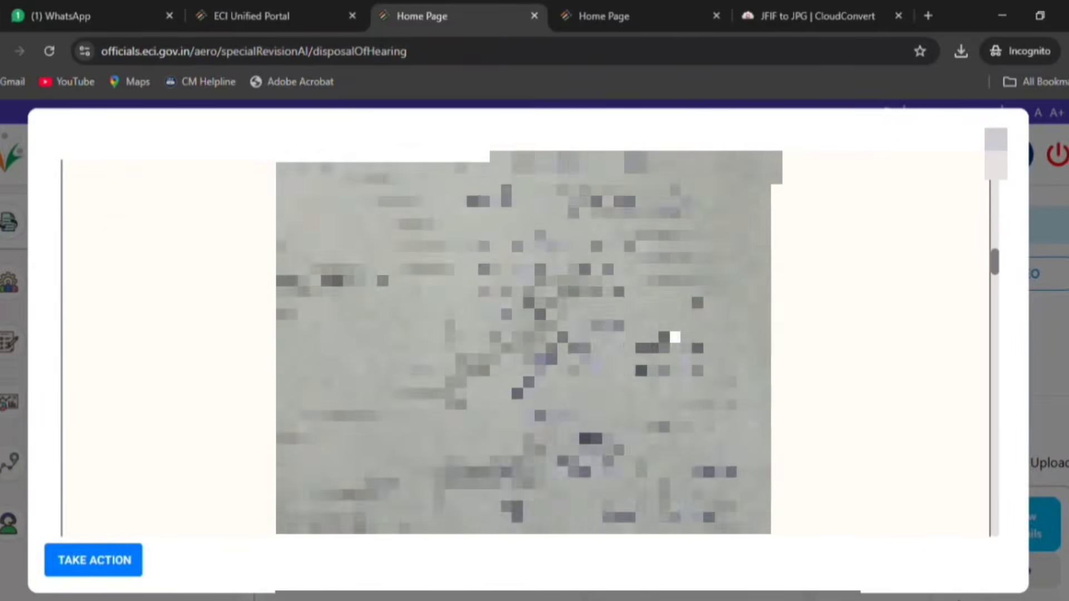
pyautogui.scroll(-1, 664, 337)
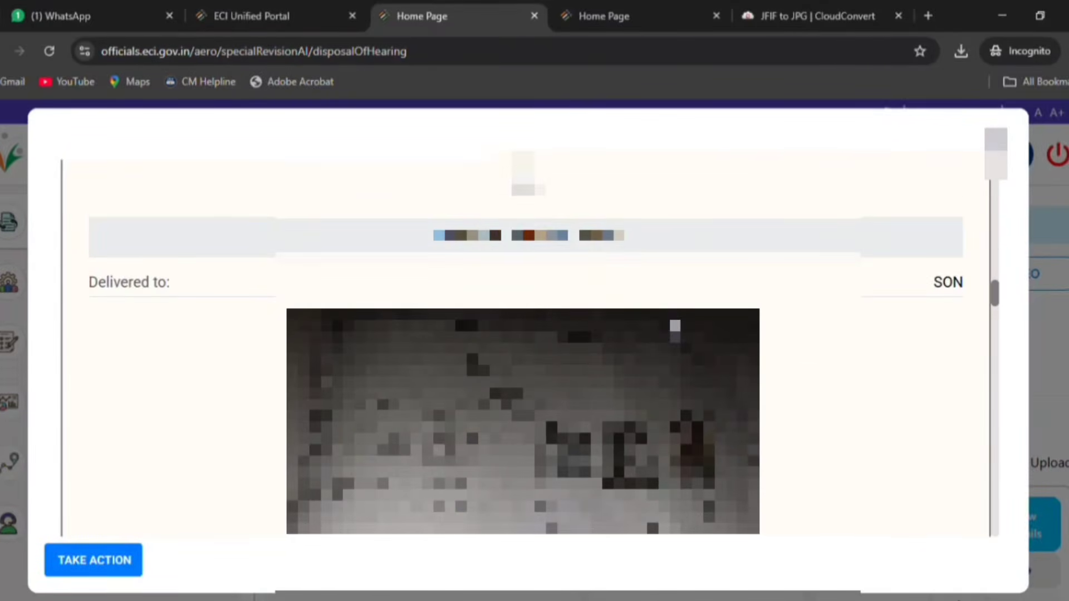
pyautogui.scroll(-6, 675, 328)
pyautogui.scroll(-10, 675, 337)
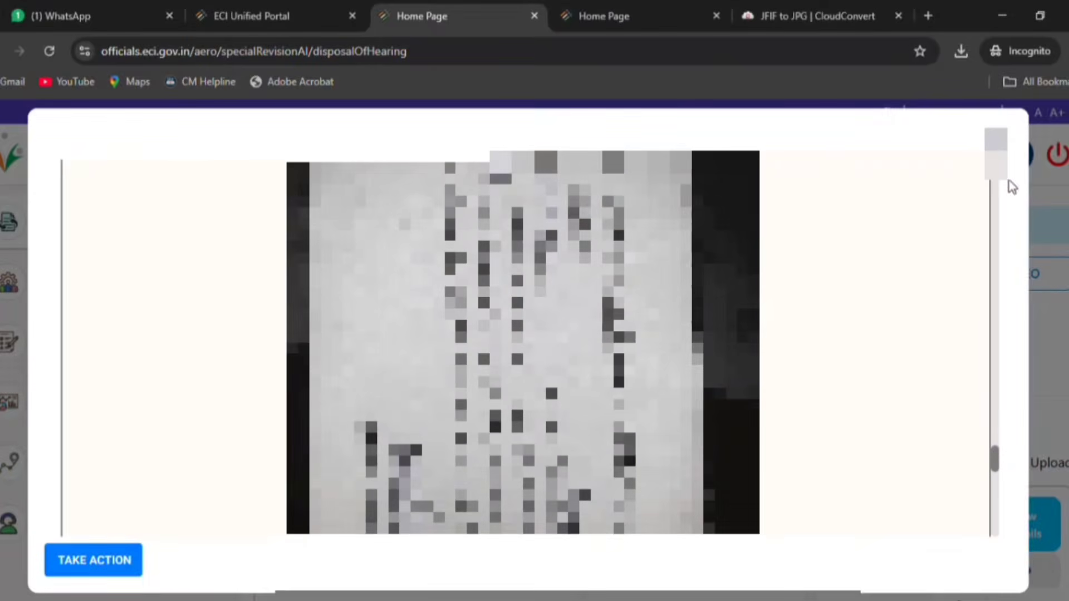
pyautogui.click(996, 158)
pyautogui.scroll(-3, 969, 320)
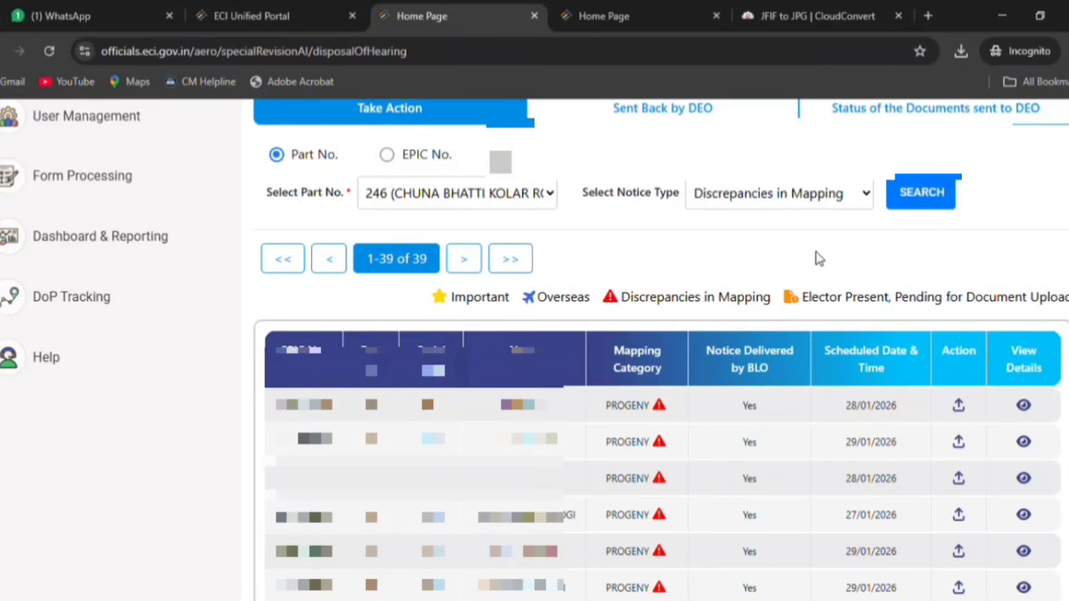
pyautogui.scroll(3, 428, 237)
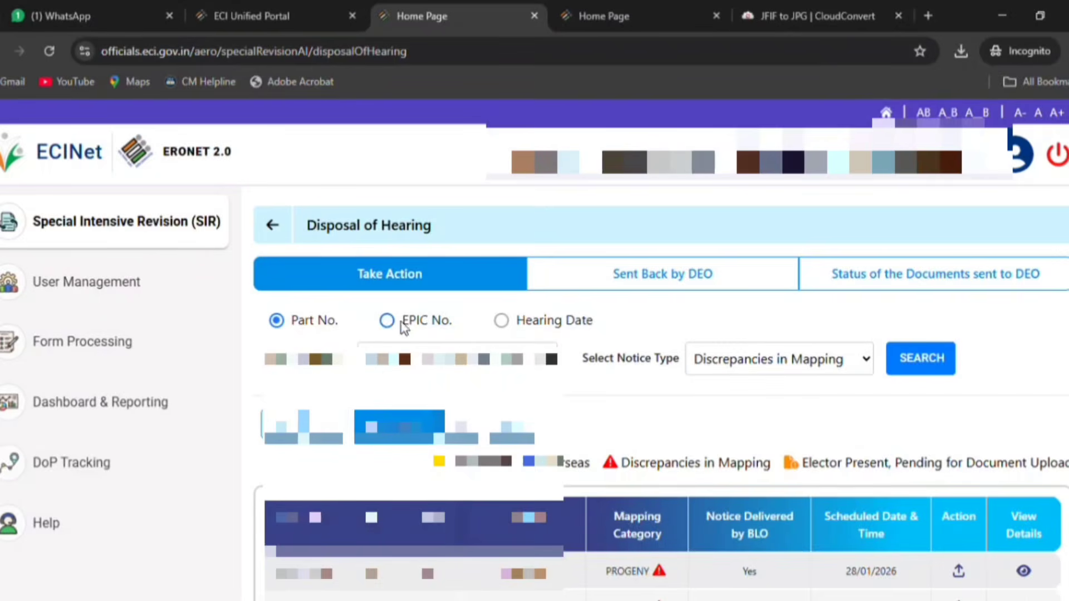
# Open the Take Action form for the first listed elector, compare the attendance options, and choose Yes for attendance and for uploading documents now
pyautogui.scroll(-5, 389, 326)
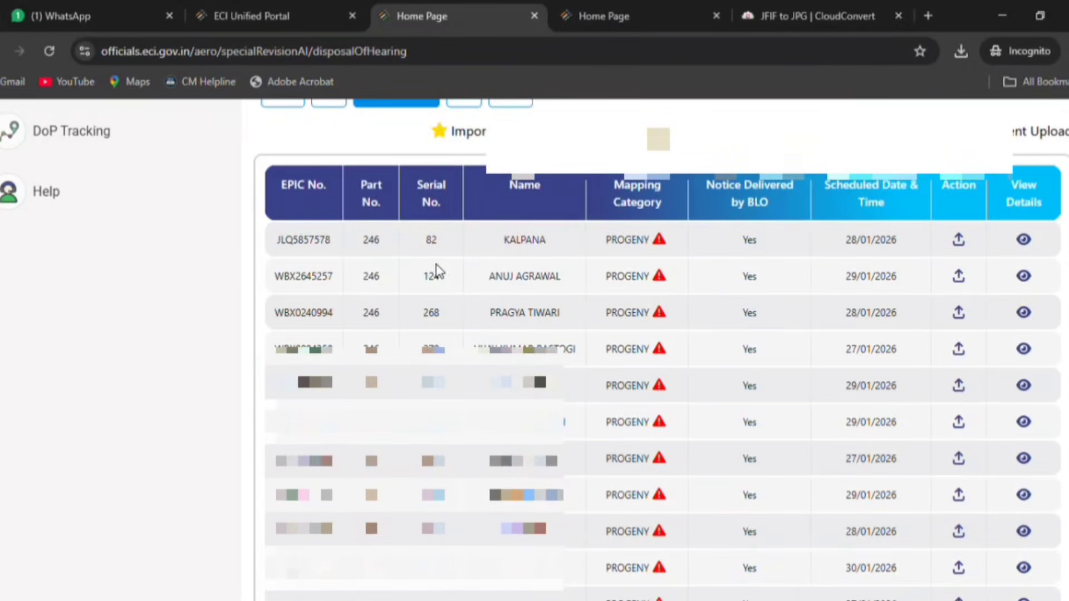
pyautogui.moveTo(299, 241); pyautogui.dragTo(545, 259)
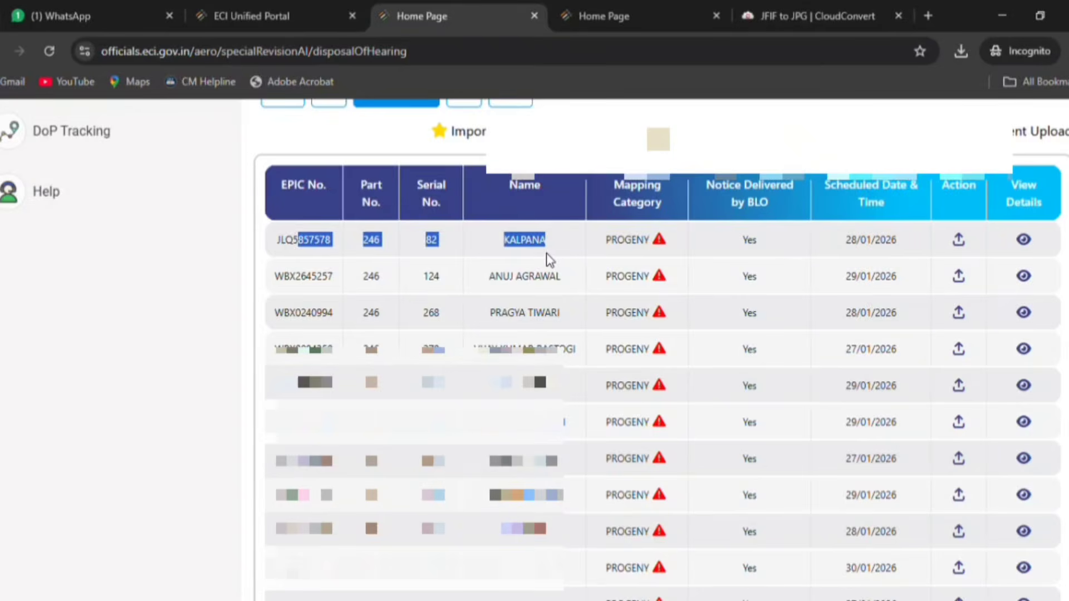
pyautogui.click(957, 240)
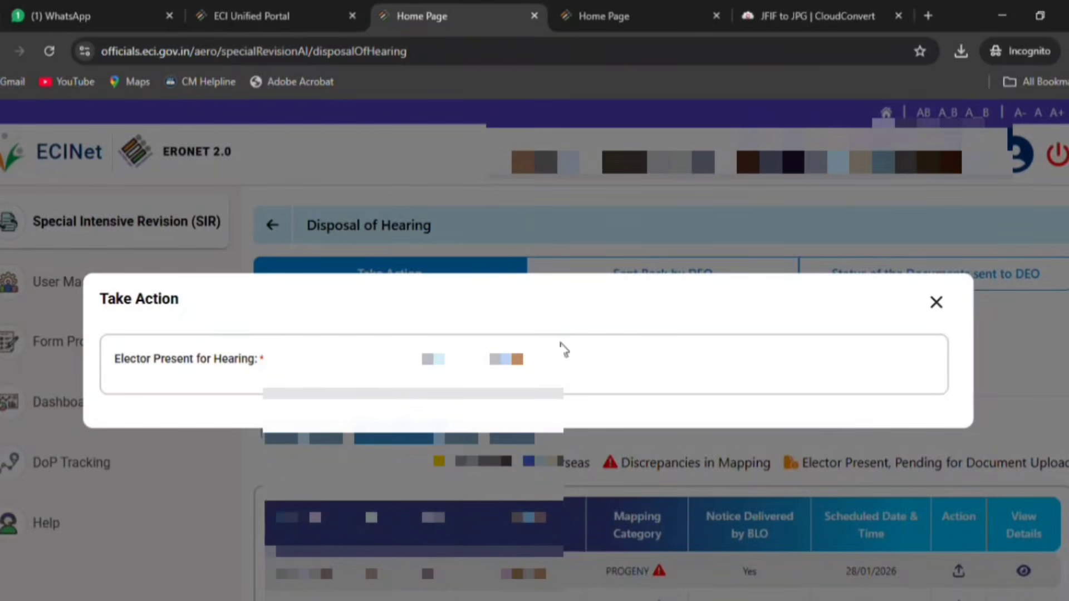
pyautogui.click(495, 359)
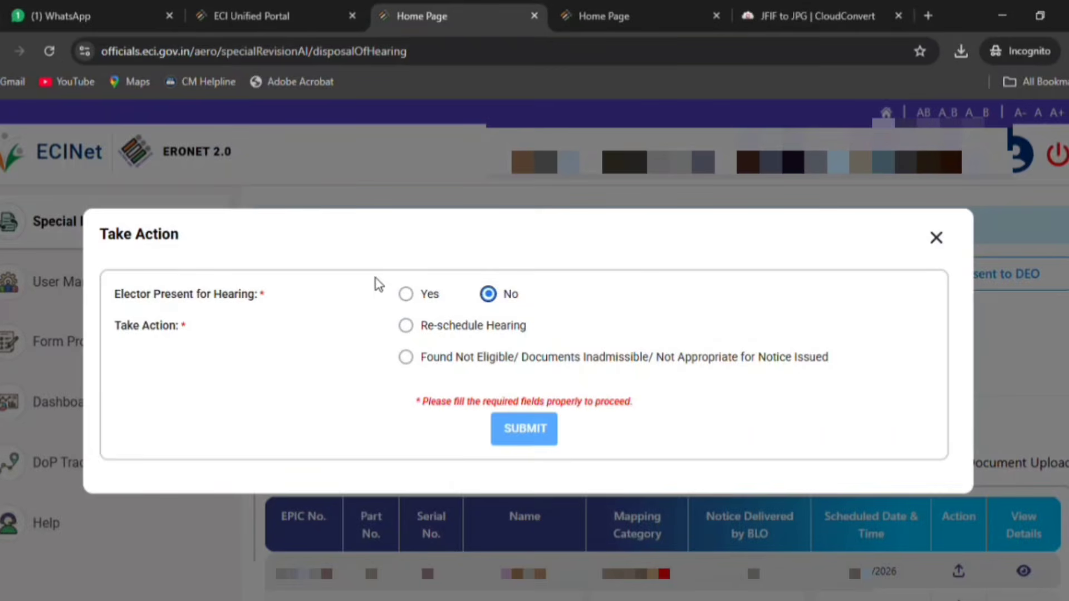
pyautogui.click(406, 295)
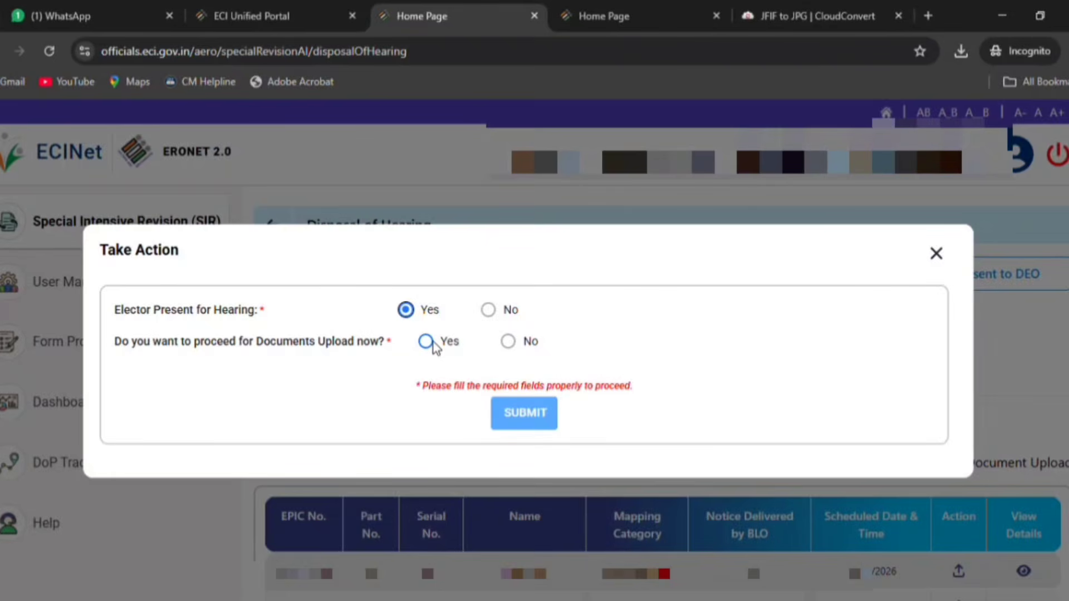
pyautogui.click(508, 342)
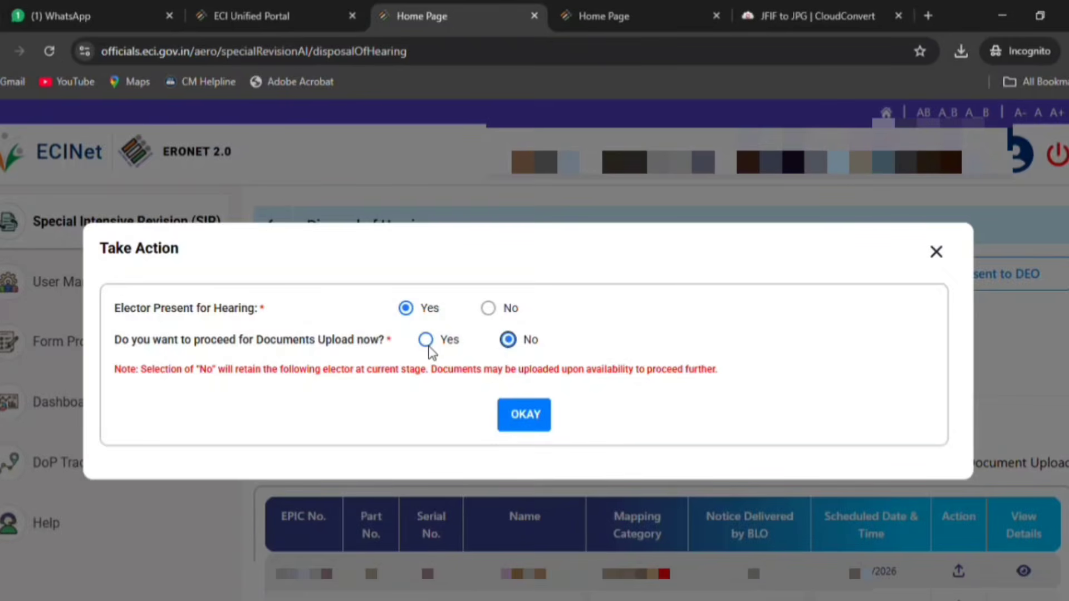
pyautogui.click(425, 342)
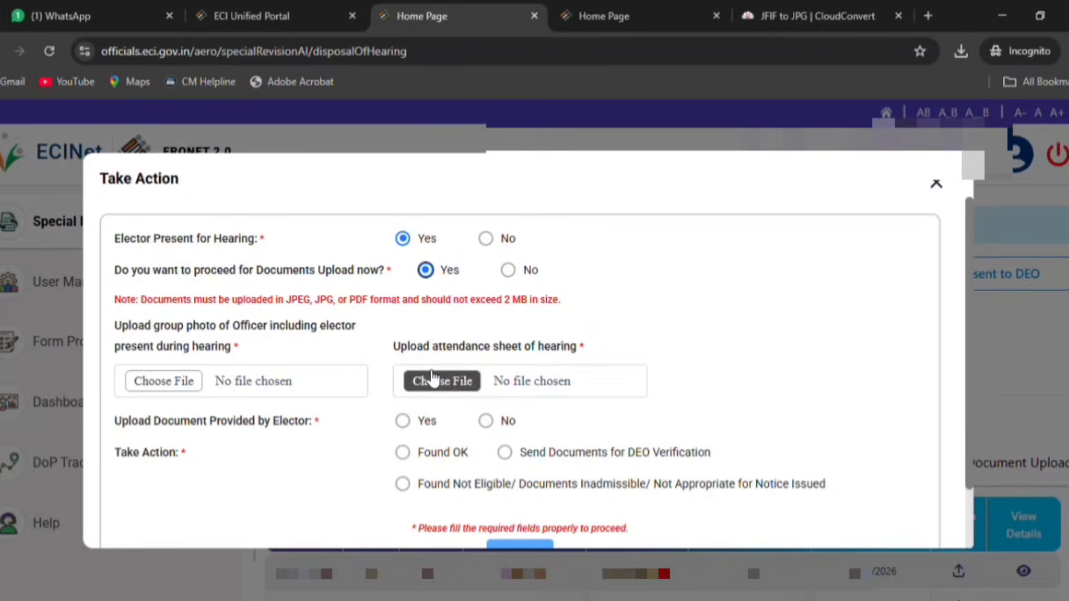
# Review the required hearing uploads, compare No and Yes for Upload Document Provided by Elector, and keep Yes
pyautogui.scroll(-2, 458, 377)
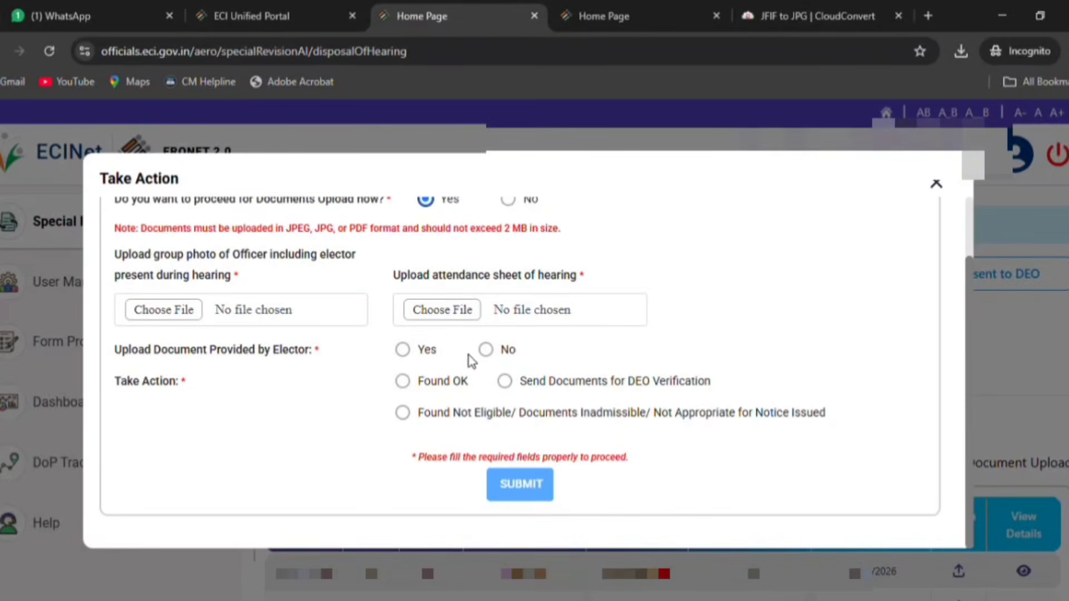
pyautogui.moveTo(147, 357); pyautogui.dragTo(313, 364)
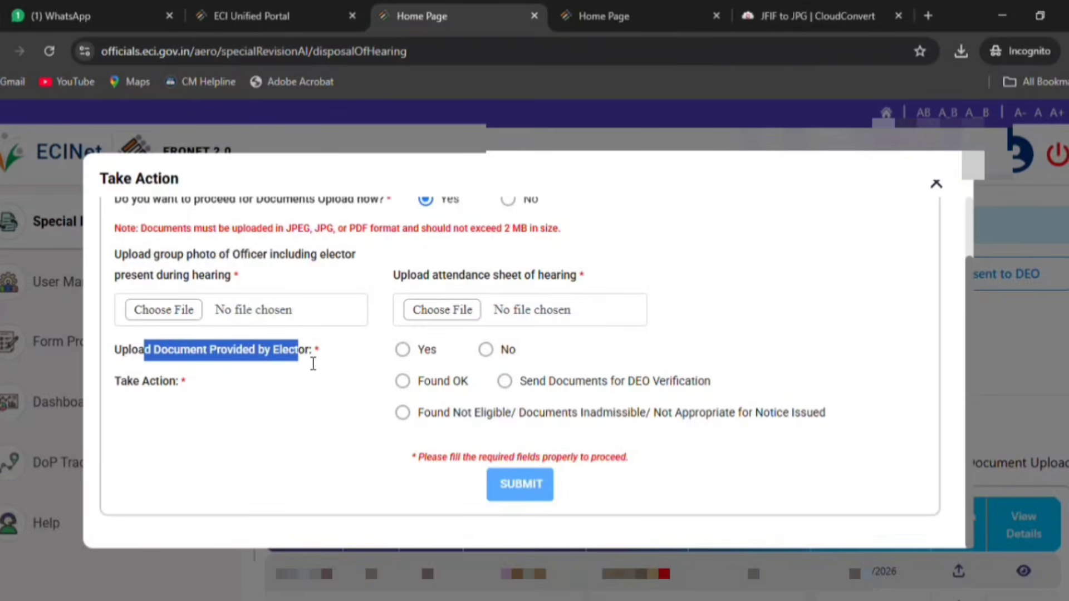
pyautogui.click(485, 351)
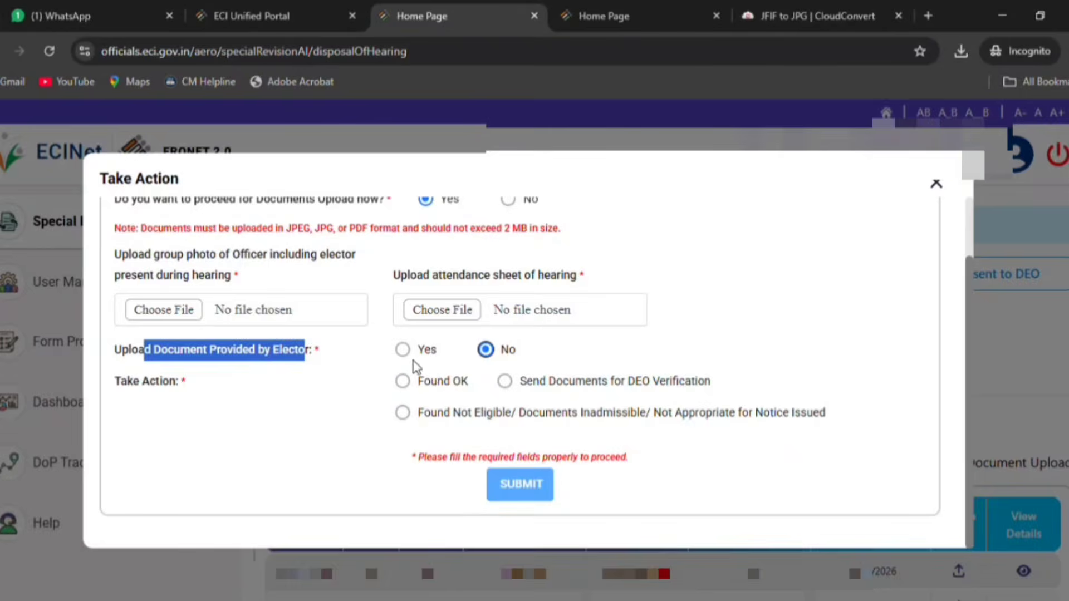
pyautogui.click(403, 350)
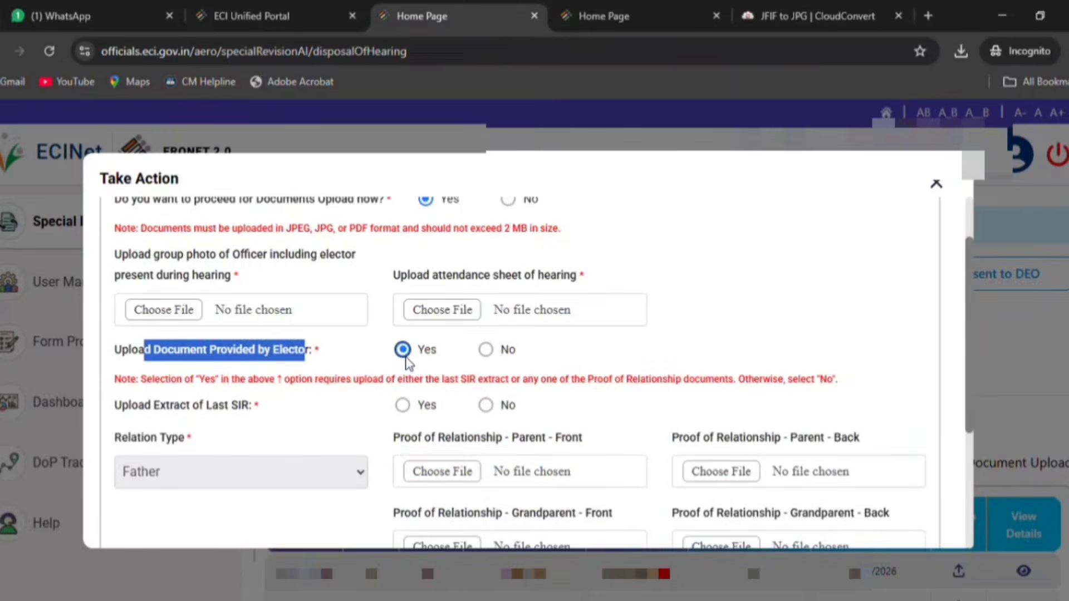
pyautogui.scroll(-1, 408, 362)
# Compare the fields required for Yes and No under Upload Extract of Last SIR, and leave it set to No
pyautogui.moveTo(171, 326); pyautogui.dragTo(293, 329)
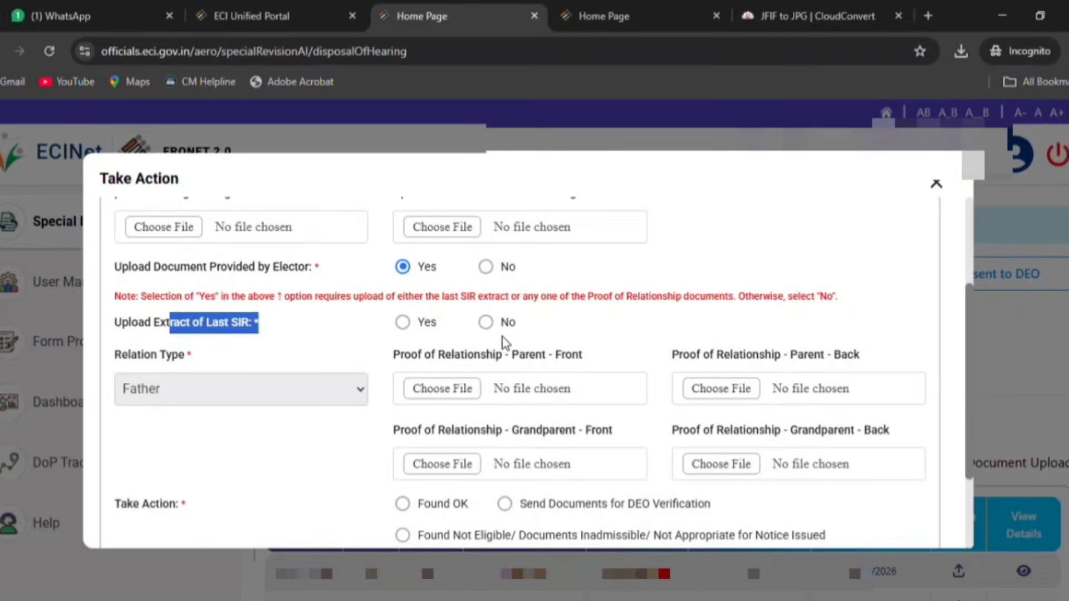
pyautogui.click(486, 322)
pyautogui.scroll(-2, 473, 351)
pyautogui.click(402, 239)
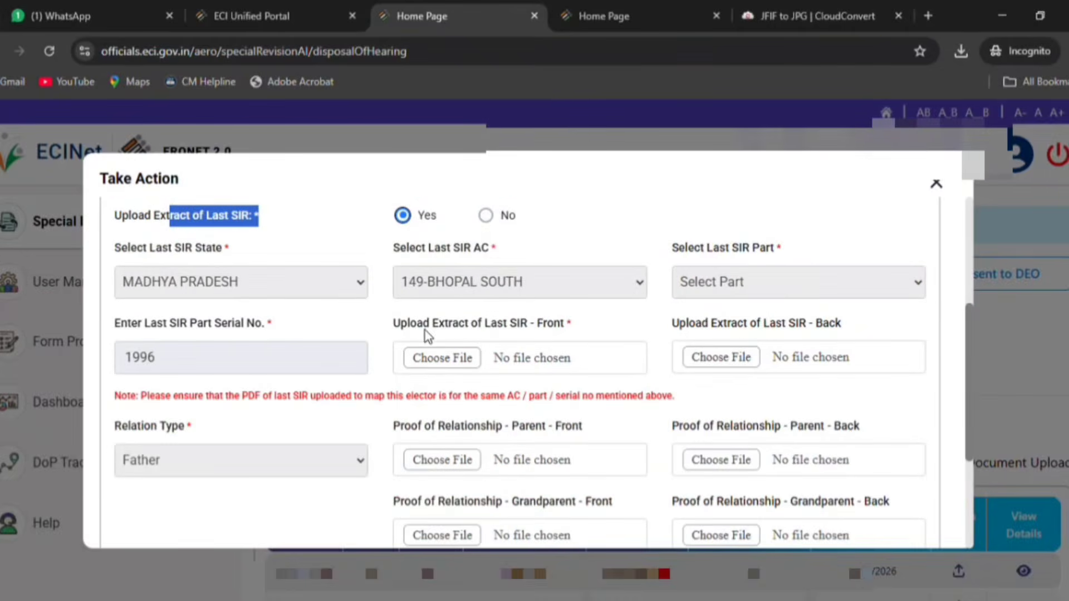
pyautogui.scroll(-5, 435, 393)
pyautogui.scroll(3, 436, 393)
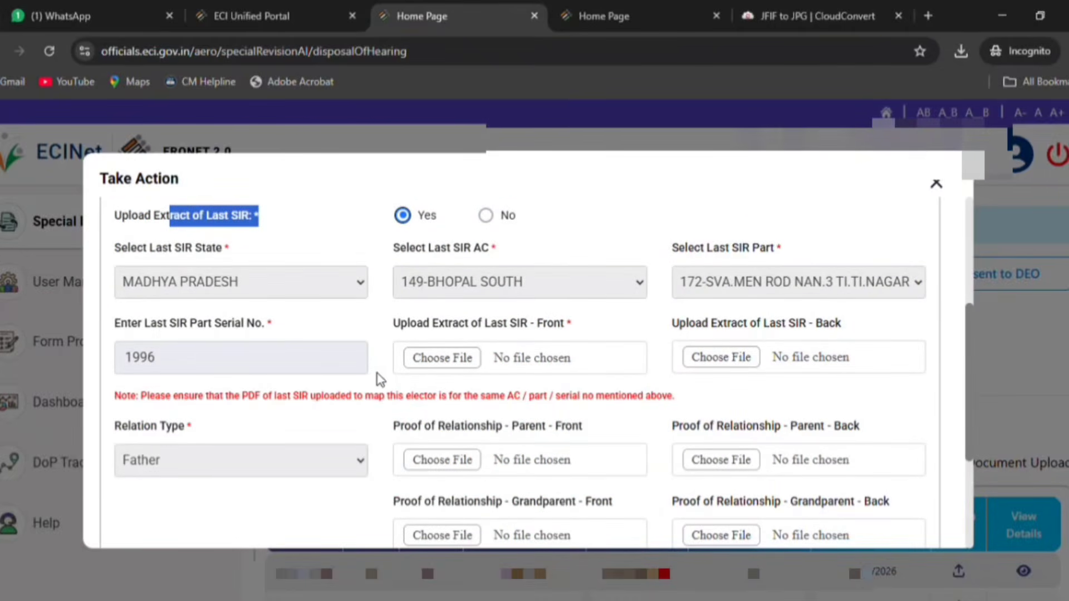
pyautogui.click(485, 215)
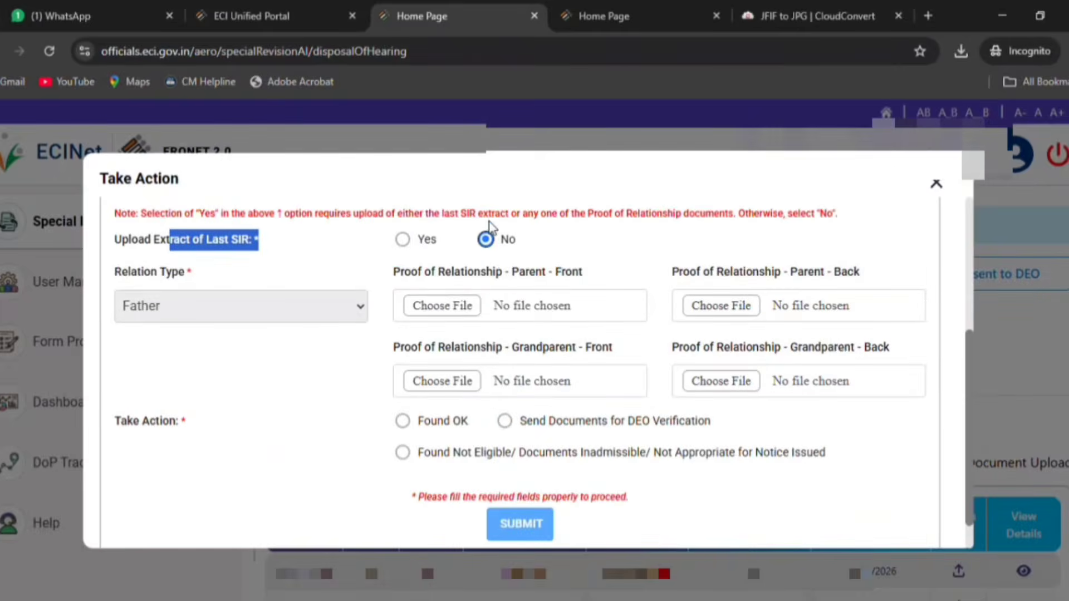
# Examine the Relation Type and the Proof of Relationship upload fields for parent and grandparent
pyautogui.scroll(1, 507, 303)
pyautogui.scroll(1, 509, 309)
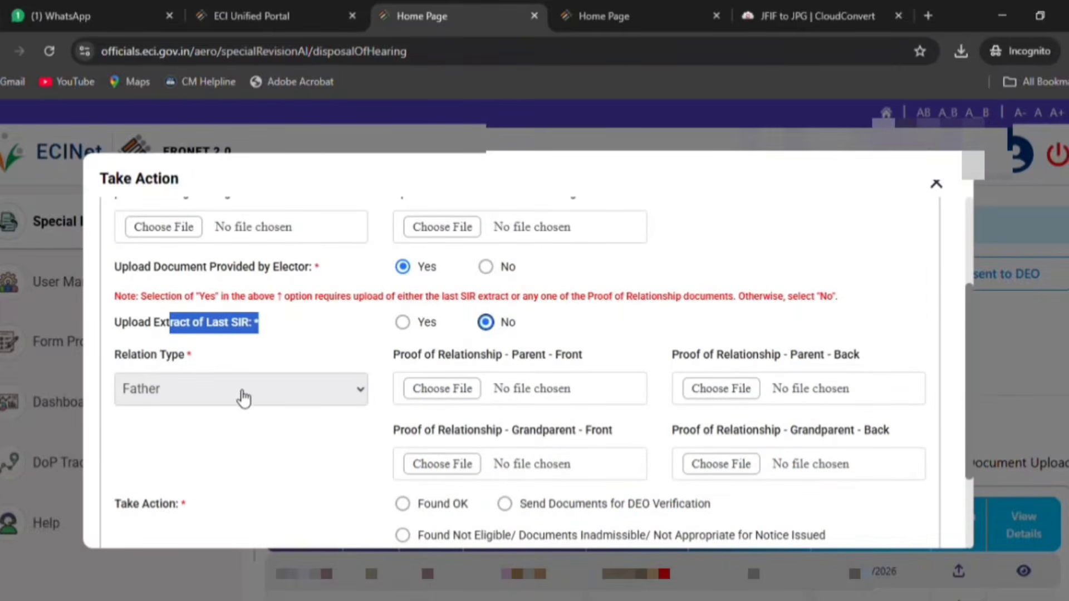
pyautogui.click(294, 430)
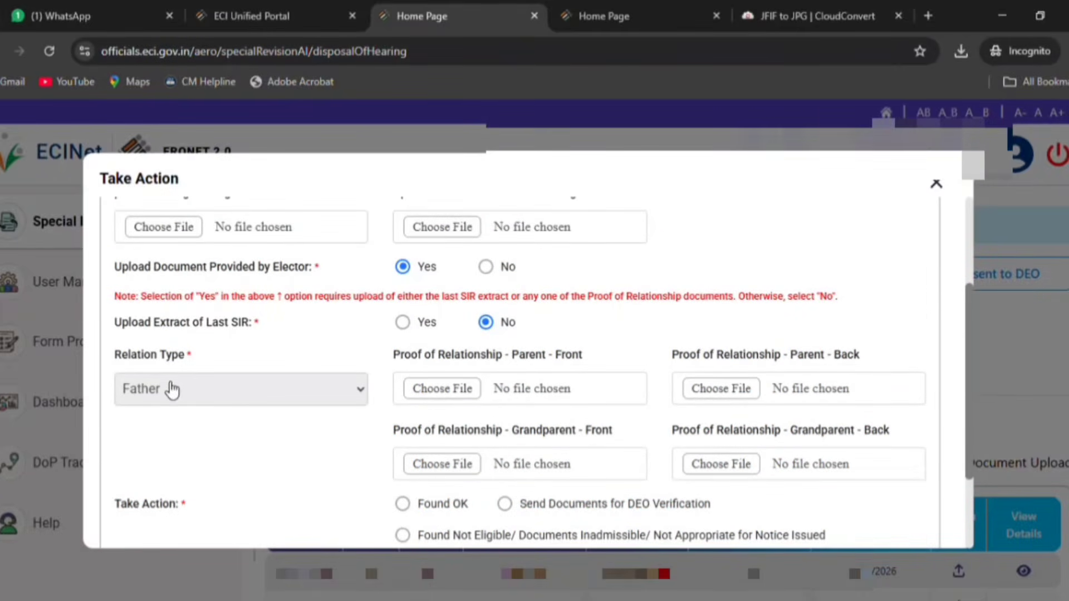
pyautogui.moveTo(393, 358); pyautogui.dragTo(562, 360)
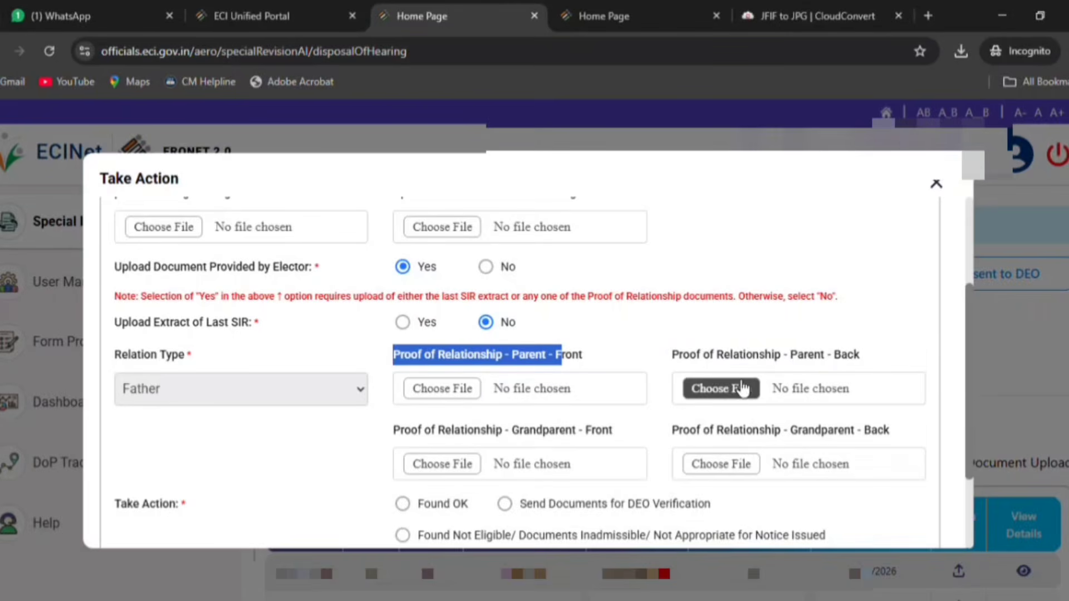
# Review the three Take Action outcomes, set Upload Extract of Last SIR to Yes, and close the form without submitting
pyautogui.scroll(-2, 741, 388)
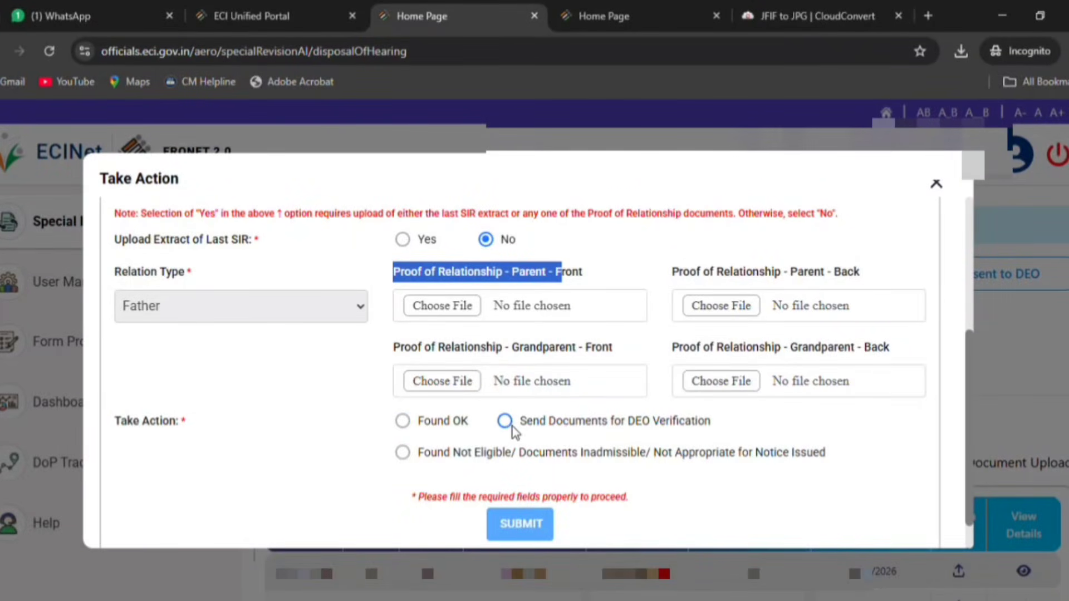
pyautogui.doubleClick(678, 421)
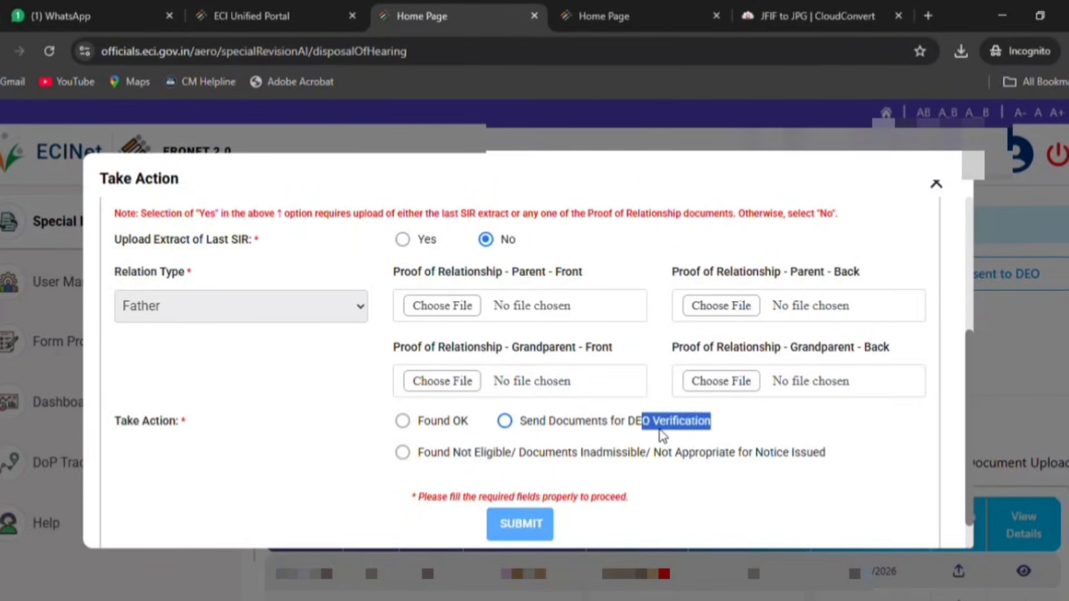
pyautogui.click(677, 429)
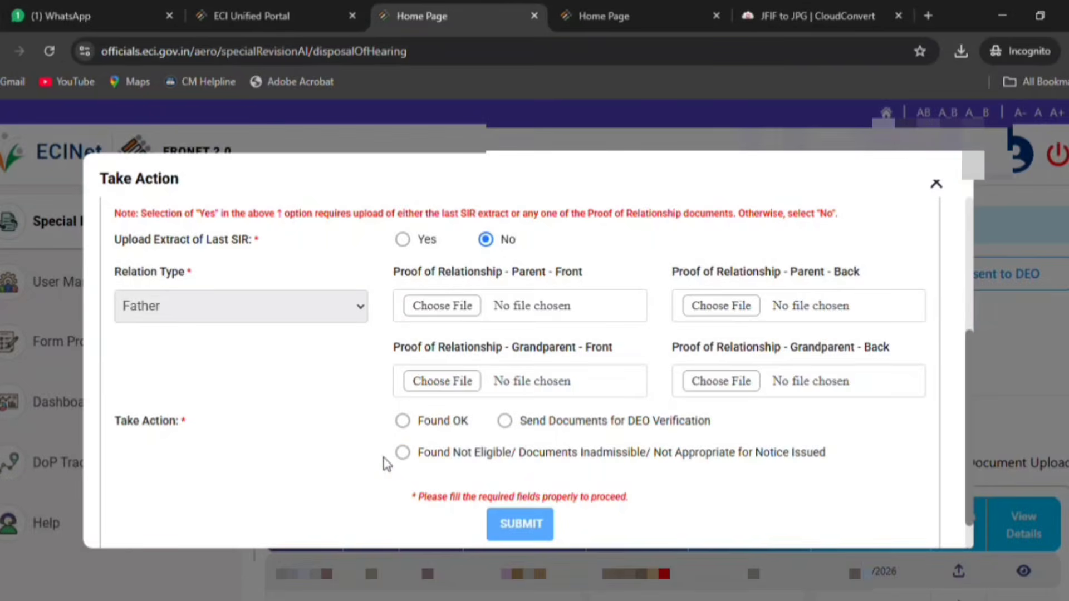
pyautogui.moveTo(415, 460); pyautogui.dragTo(517, 463)
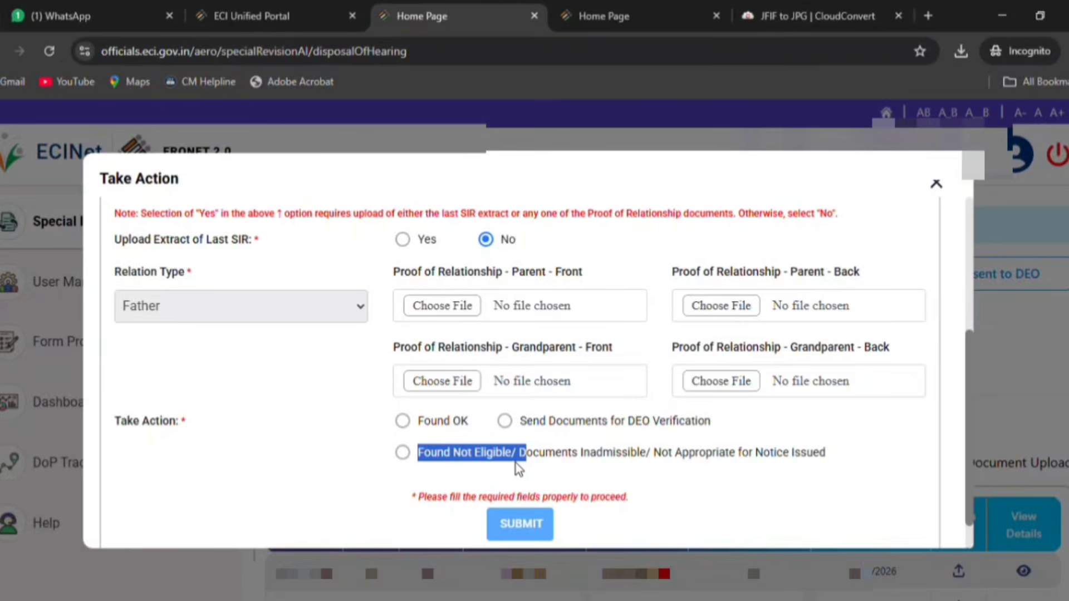
pyautogui.click(446, 427)
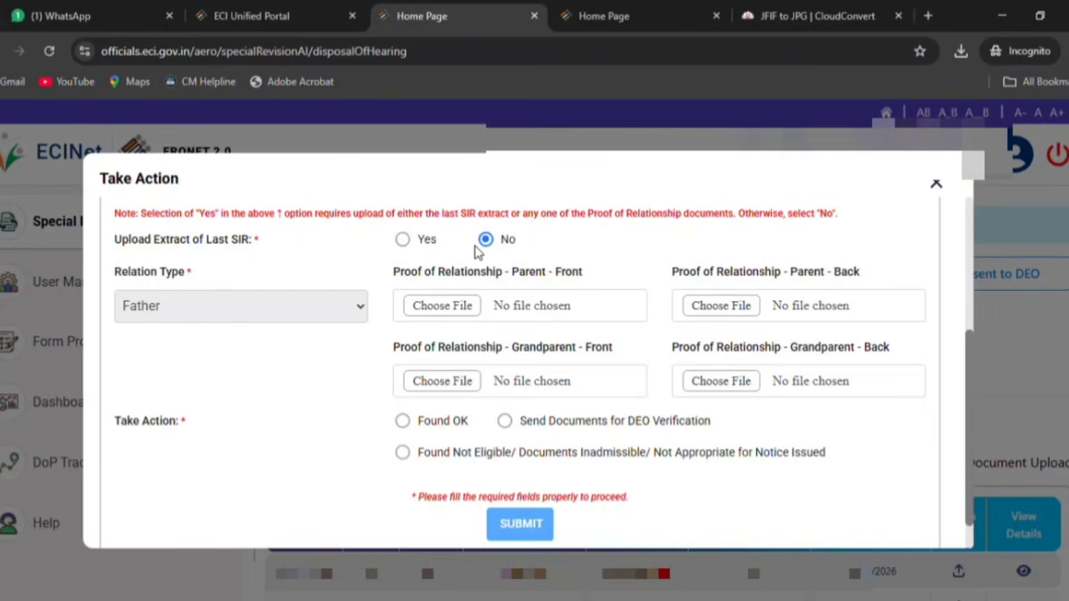
pyautogui.click(402, 241)
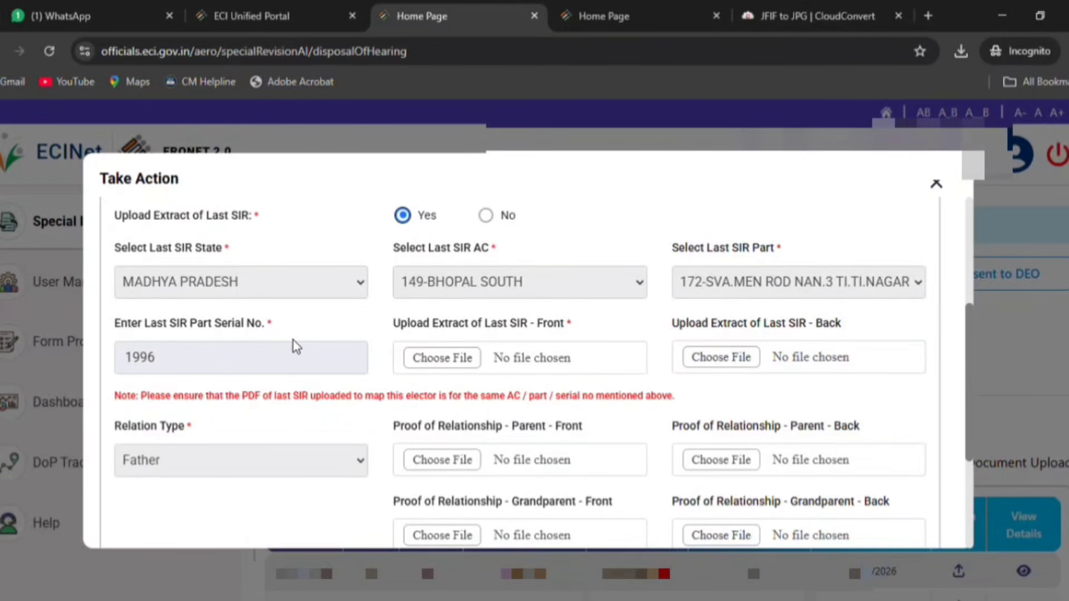
pyautogui.press('Escape')
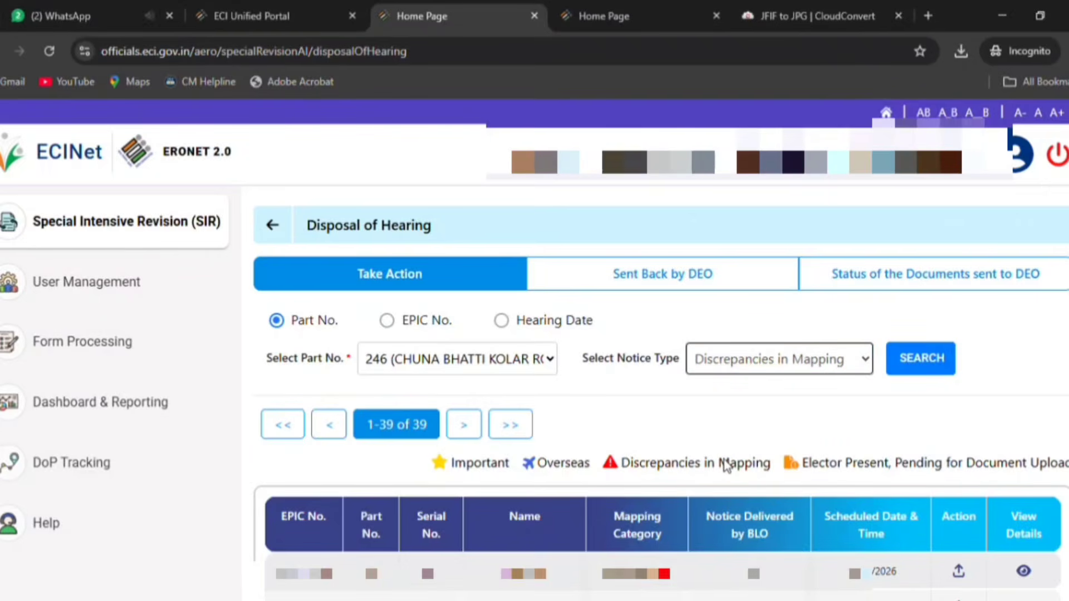
# Search Part No. 246 for the Others notice type, check the hearing list, and reset the part selection
pyautogui.press('Down')
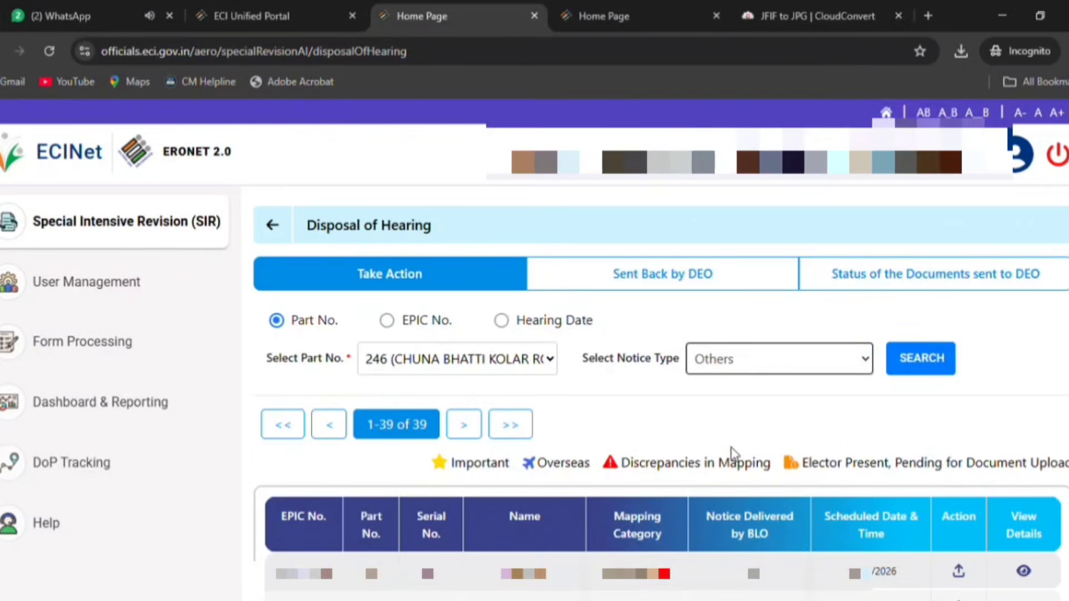
pyautogui.click(930, 359)
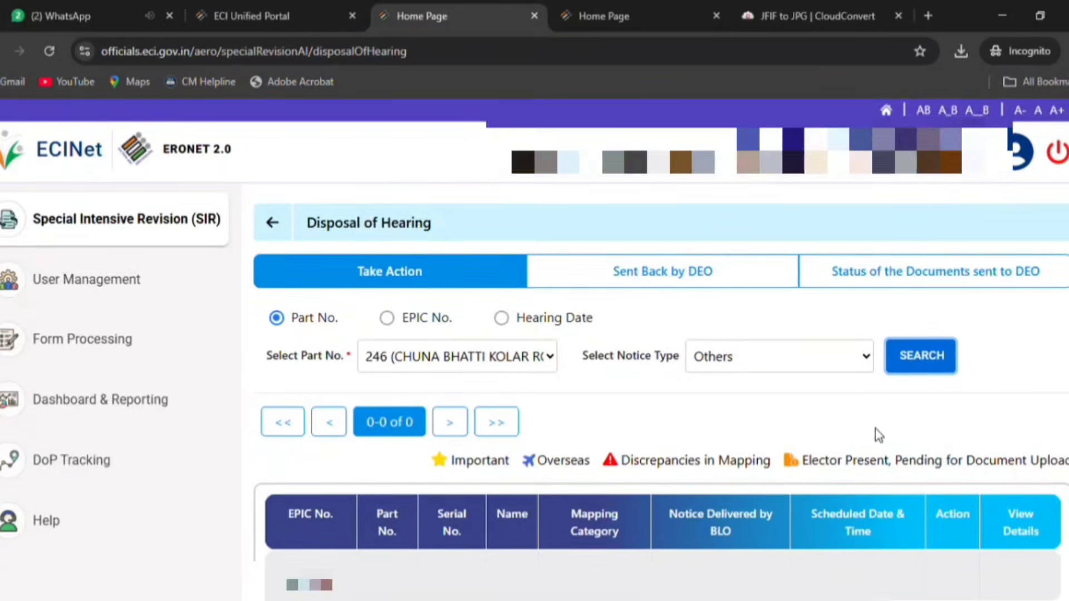
pyautogui.scroll(-2, 717, 277)
pyautogui.click(480, 231)
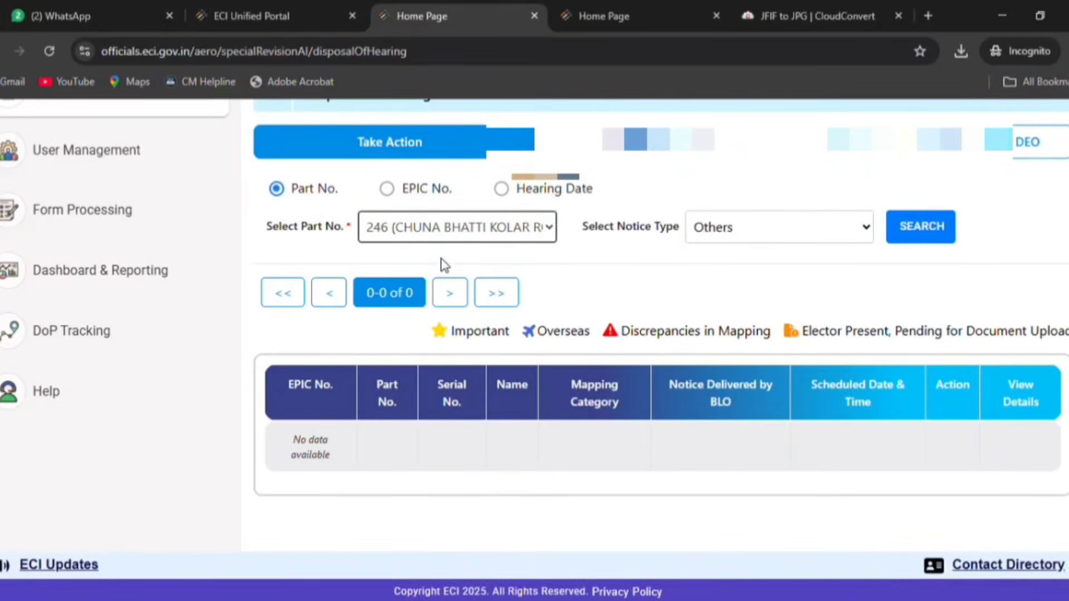
pyautogui.click(502, 265)
pyautogui.click(907, 223)
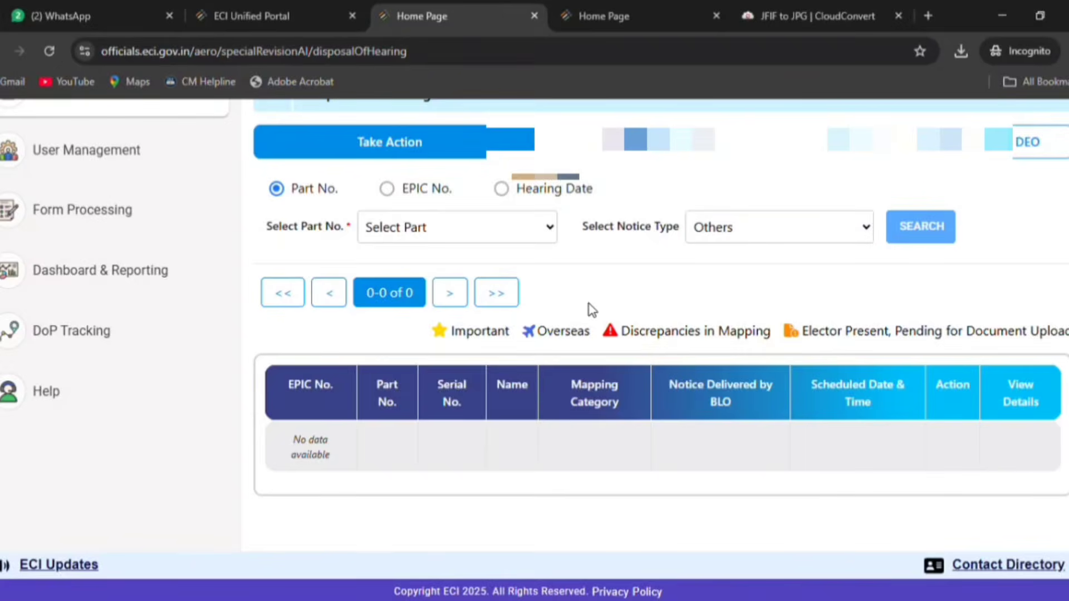
pyautogui.scroll(2, 587, 306)
pyautogui.scroll(-2, 586, 441)
pyautogui.scroll(2, 336, 136)
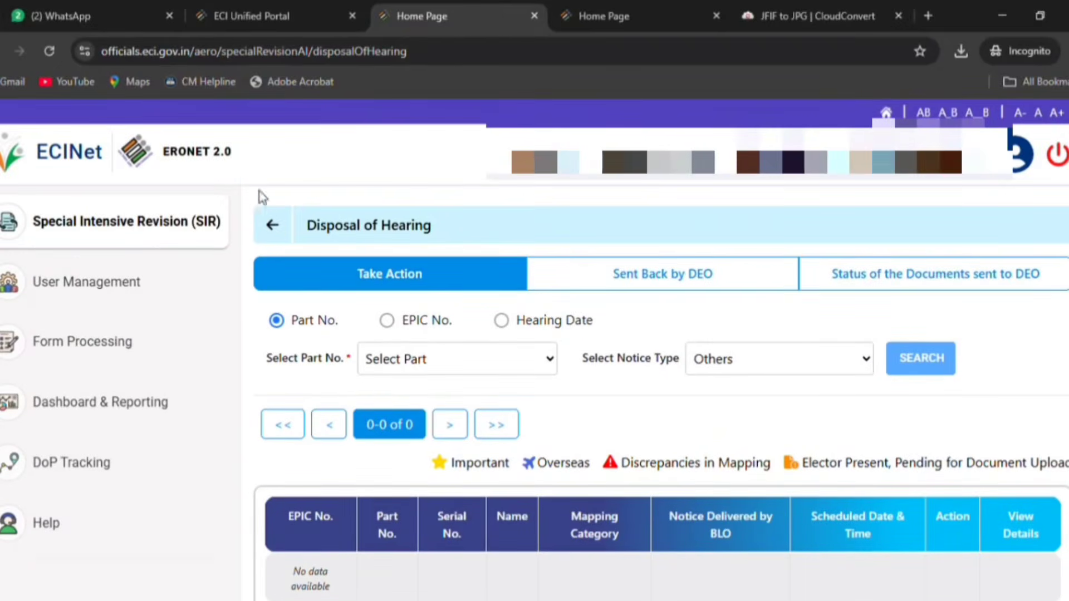
# Return to the Special Intensive Revision options, open Parked as Final, and examine its Found Eligible and Found Not Eligible sections
pyautogui.click(273, 221)
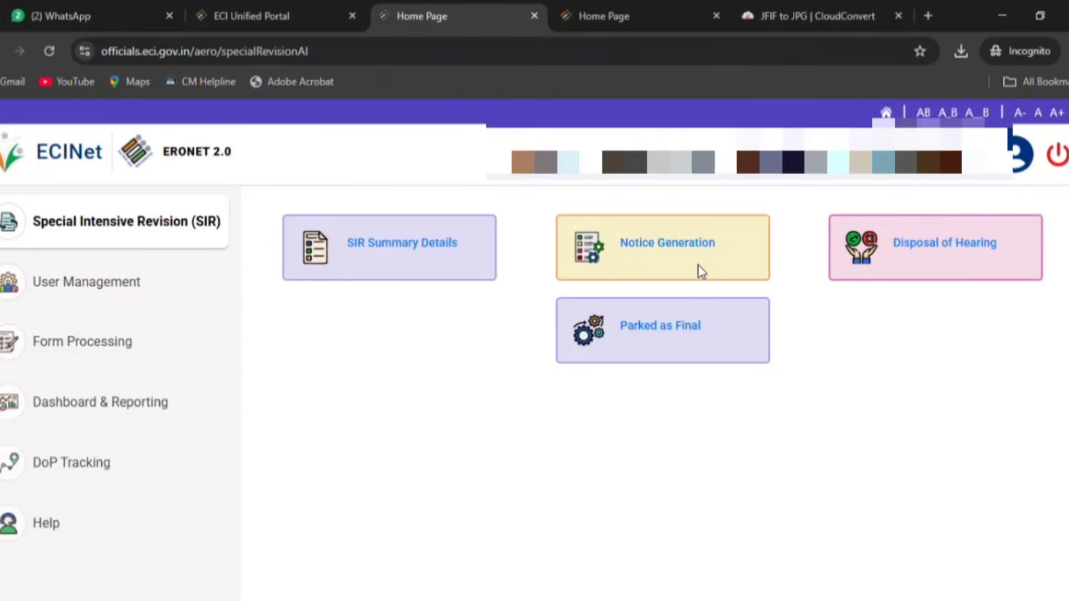
pyautogui.click(686, 242)
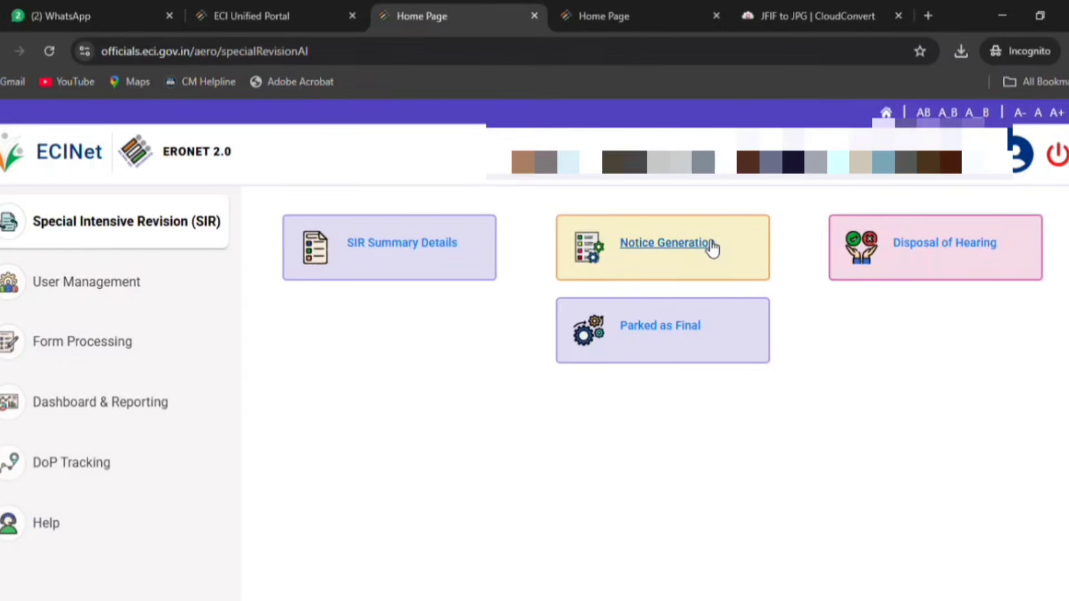
pyautogui.click(671, 333)
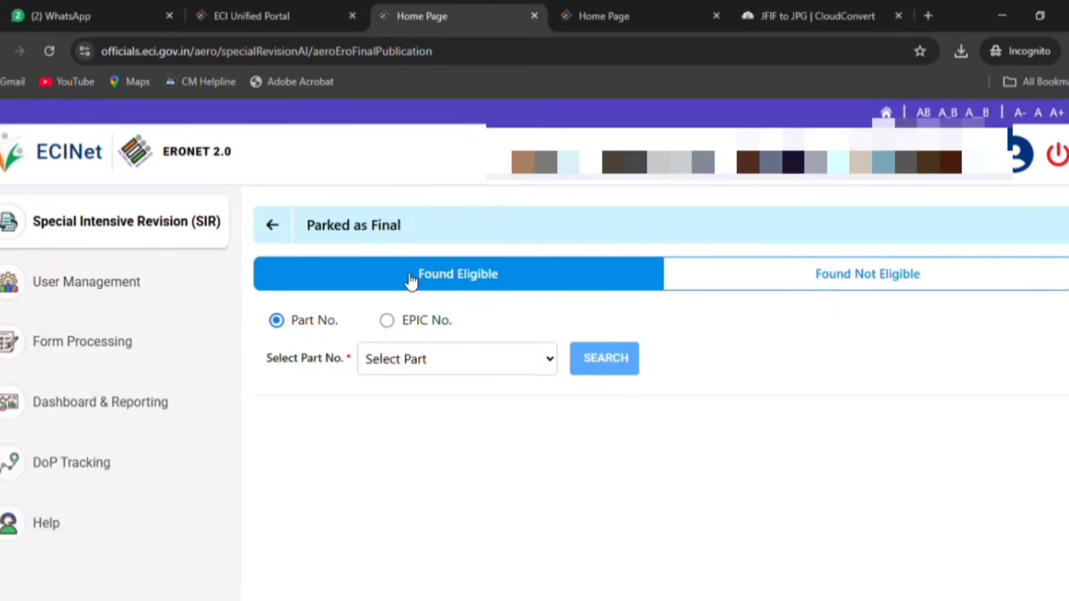
pyautogui.moveTo(410, 279); pyautogui.dragTo(506, 279)
pyautogui.click(619, 322)
pyautogui.moveTo(793, 285); pyautogui.dragTo(946, 275)
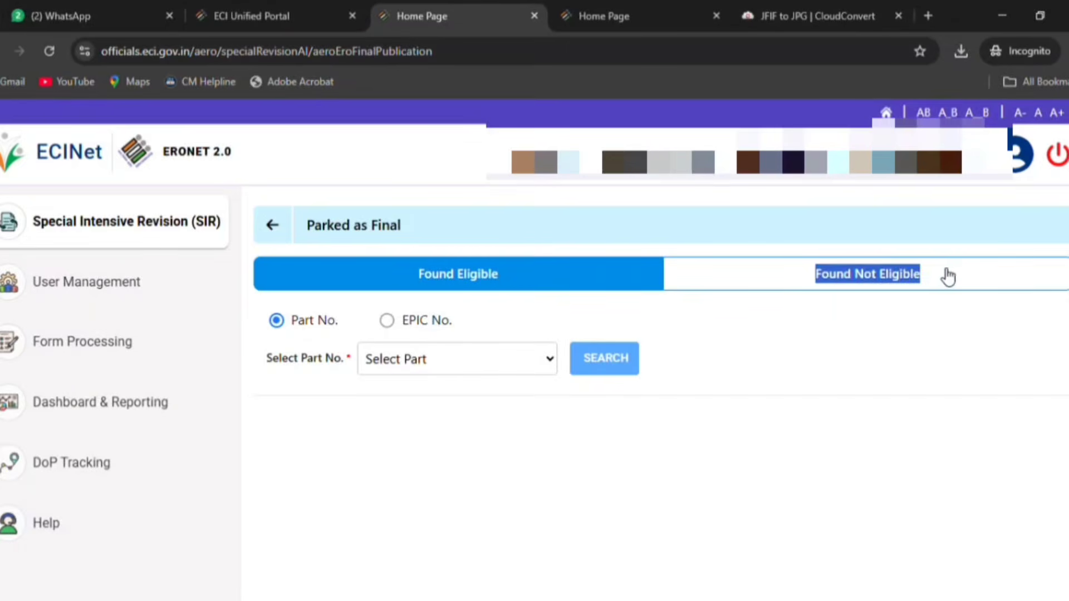
pyautogui.click(947, 275)
pyautogui.click(488, 281)
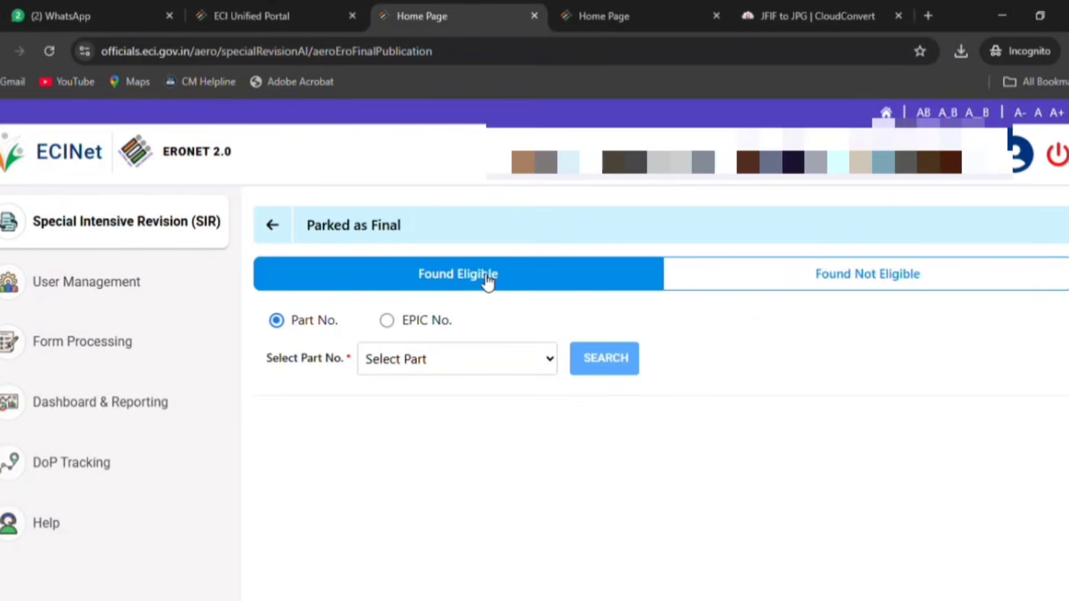
# Search the Found Eligible section for Part No. 240 and look through the listed electors
pyautogui.click(415, 359)
pyautogui.press('Down')
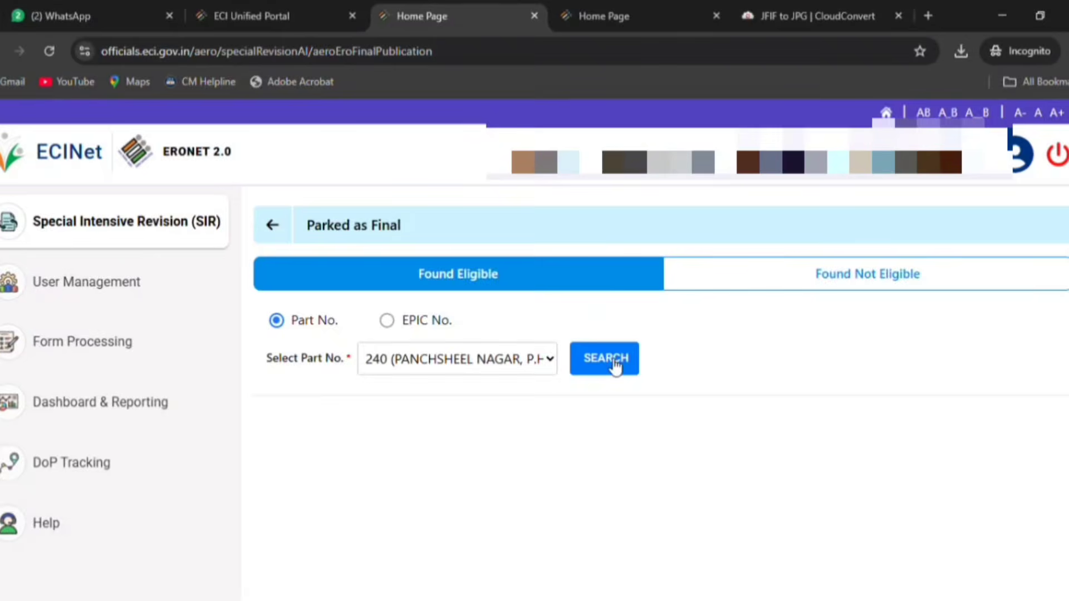
pyautogui.click(606, 363)
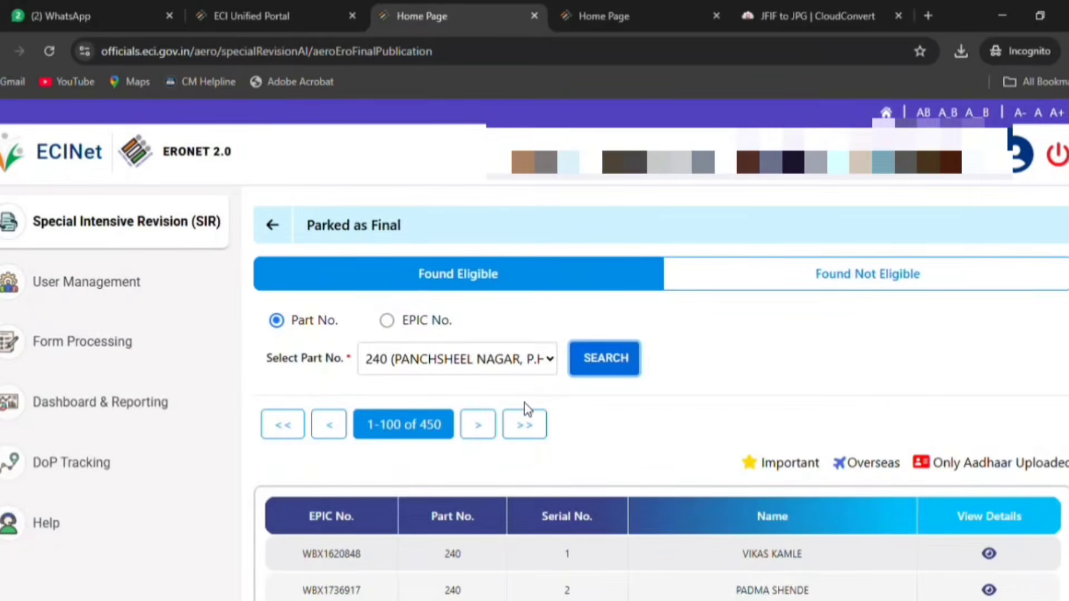
pyautogui.scroll(-5, 626, 420)
pyautogui.scroll(3, 610, 410)
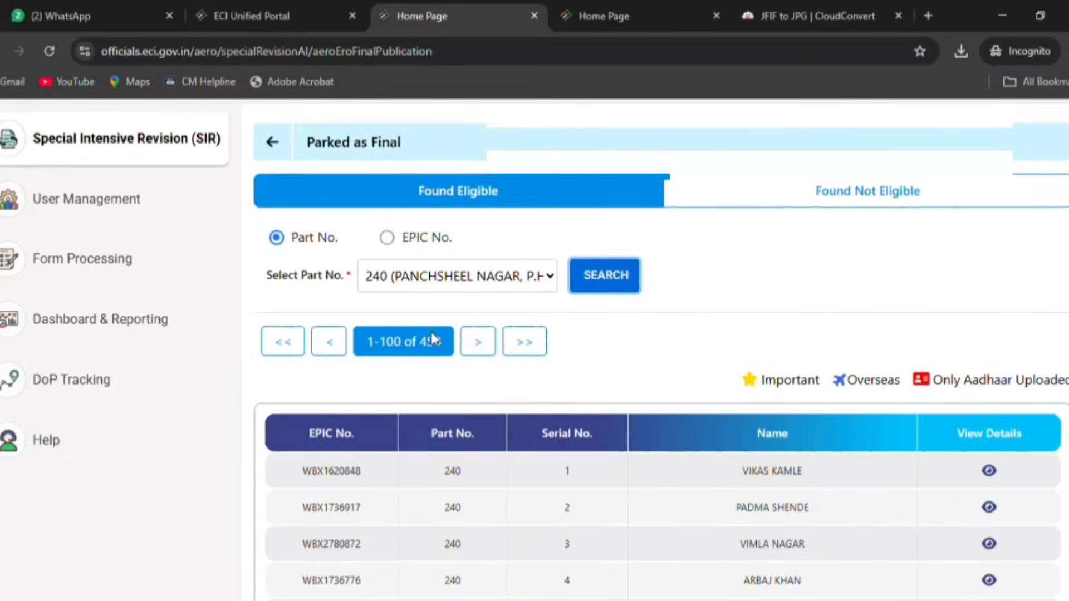
pyautogui.scroll(-10, 711, 501)
pyautogui.scroll(12, 712, 489)
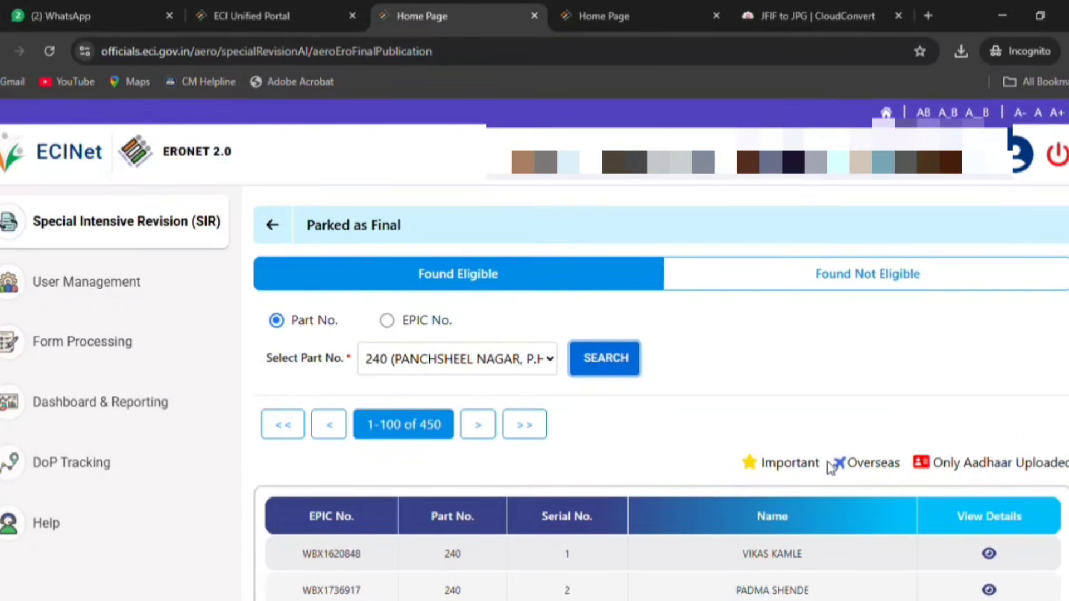
# Search the Found Not Eligible section for Part Nos. 248, 240 and 247 in turn and check each elector list
pyautogui.click(812, 279)
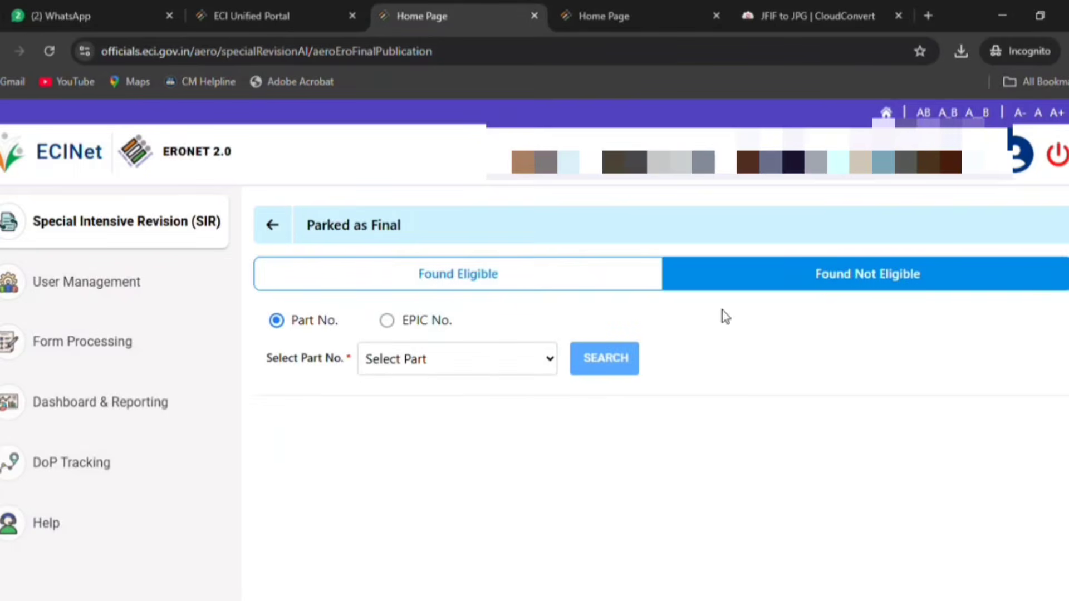
pyautogui.click(464, 360)
pyautogui.click(440, 303)
pyautogui.click(607, 361)
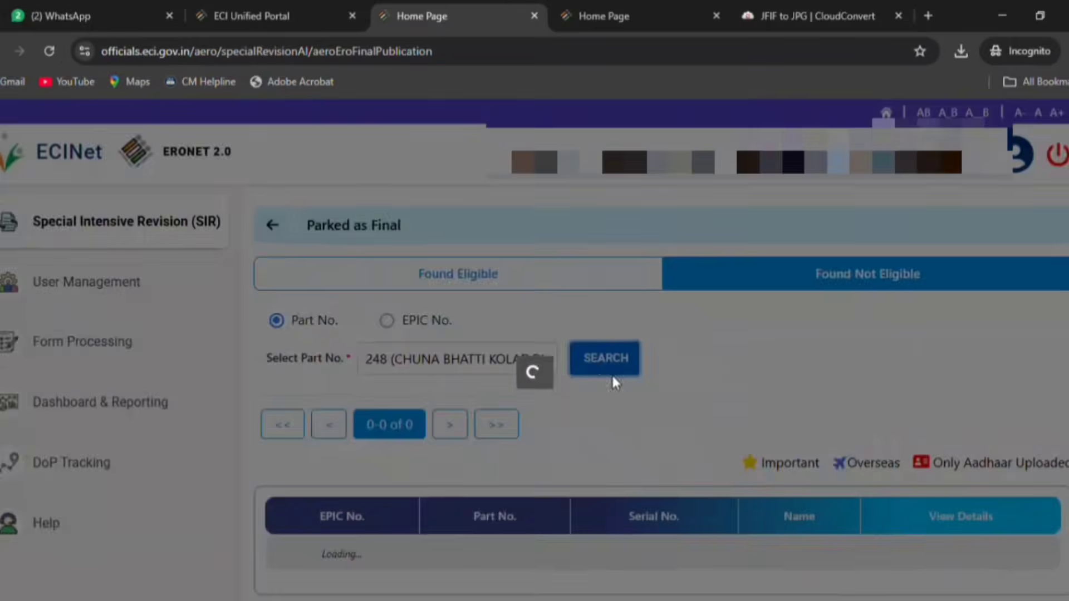
pyautogui.scroll(-3, 639, 462)
pyautogui.click(444, 243)
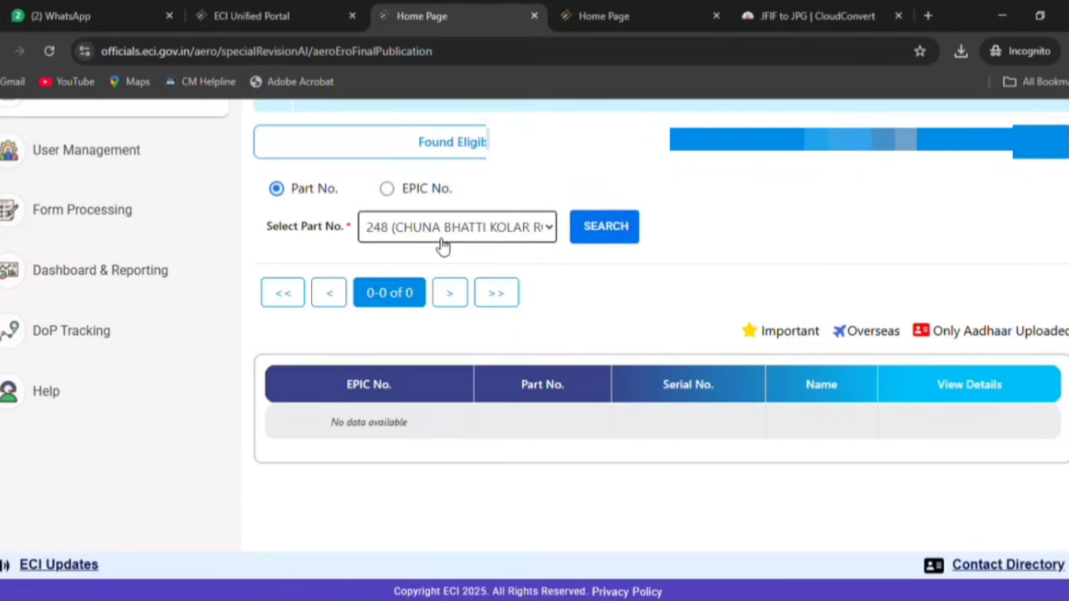
pyautogui.click(439, 301)
pyautogui.click(618, 240)
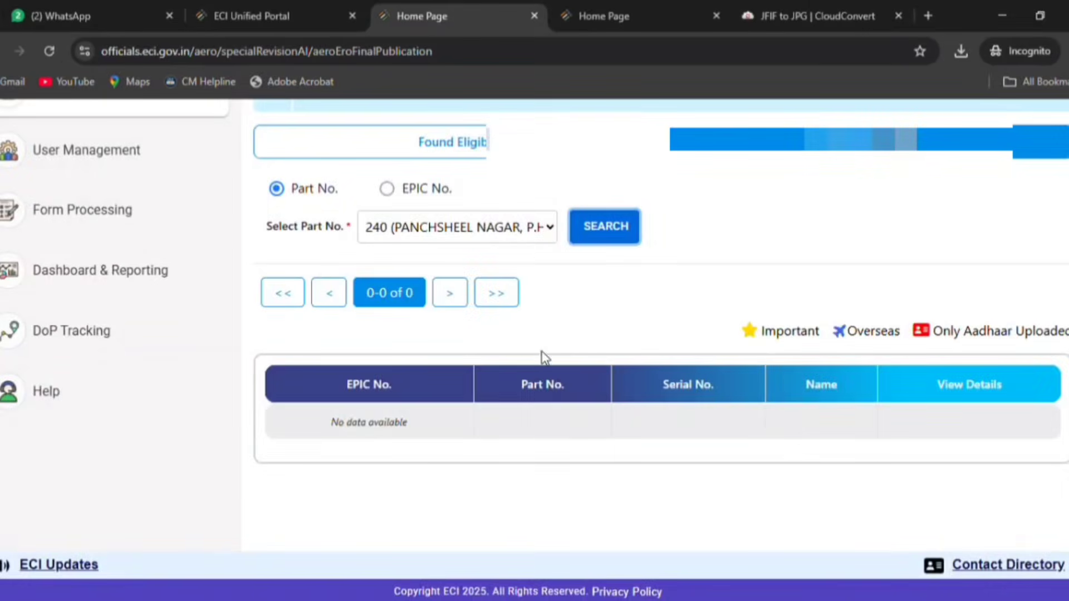
pyautogui.click(523, 243)
pyautogui.click(484, 487)
pyautogui.click(603, 236)
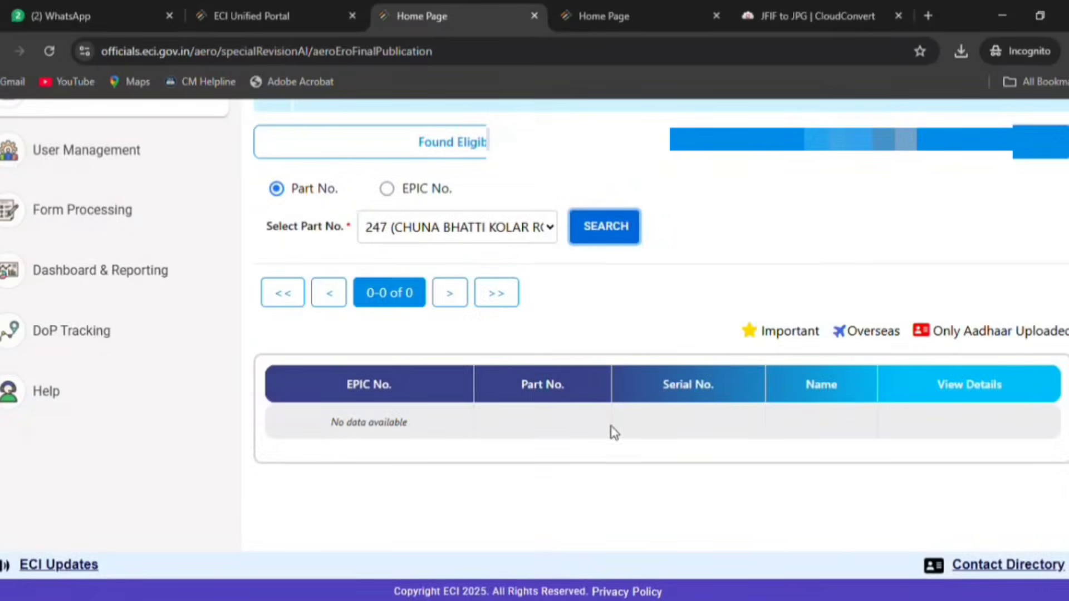
# Leave Parked as Final, view the Notice Generation page, and return to the Special Intensive Revision options
pyautogui.scroll(3, 612, 323)
pyautogui.click(486, 281)
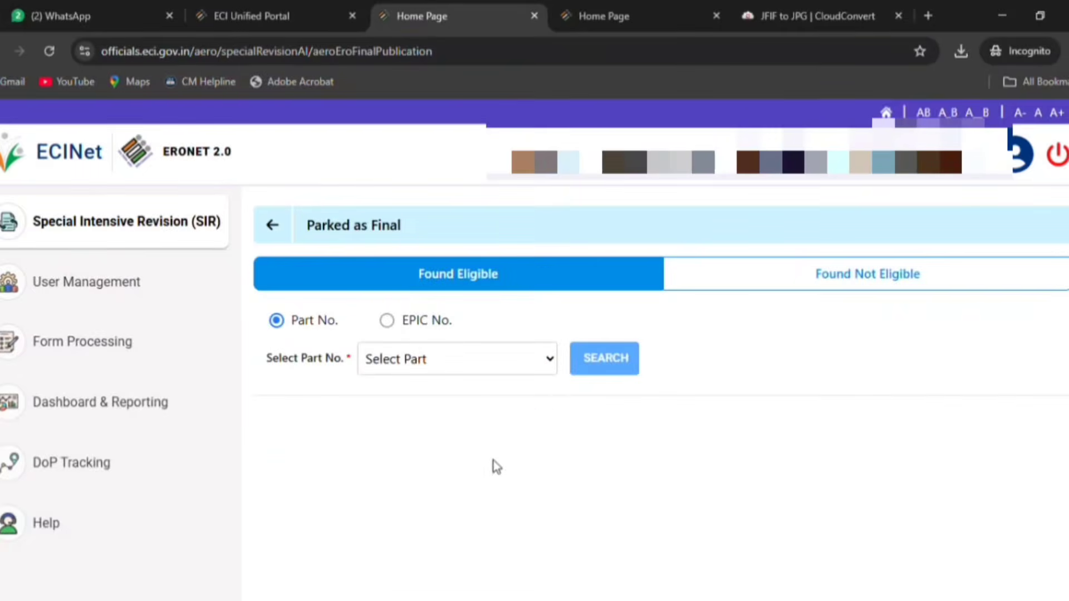
pyautogui.click(274, 226)
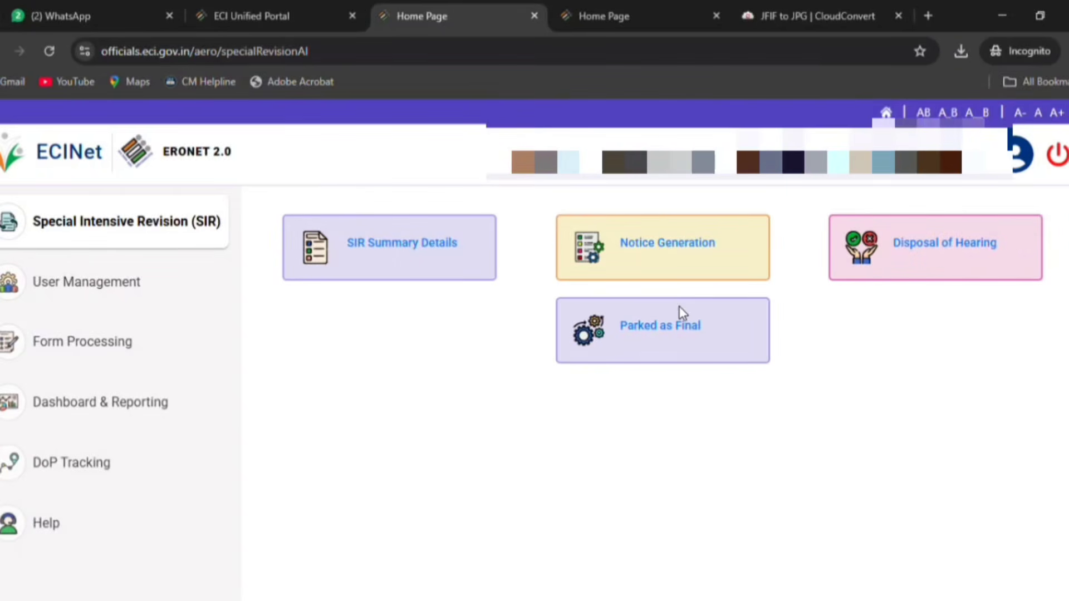
pyautogui.click(687, 246)
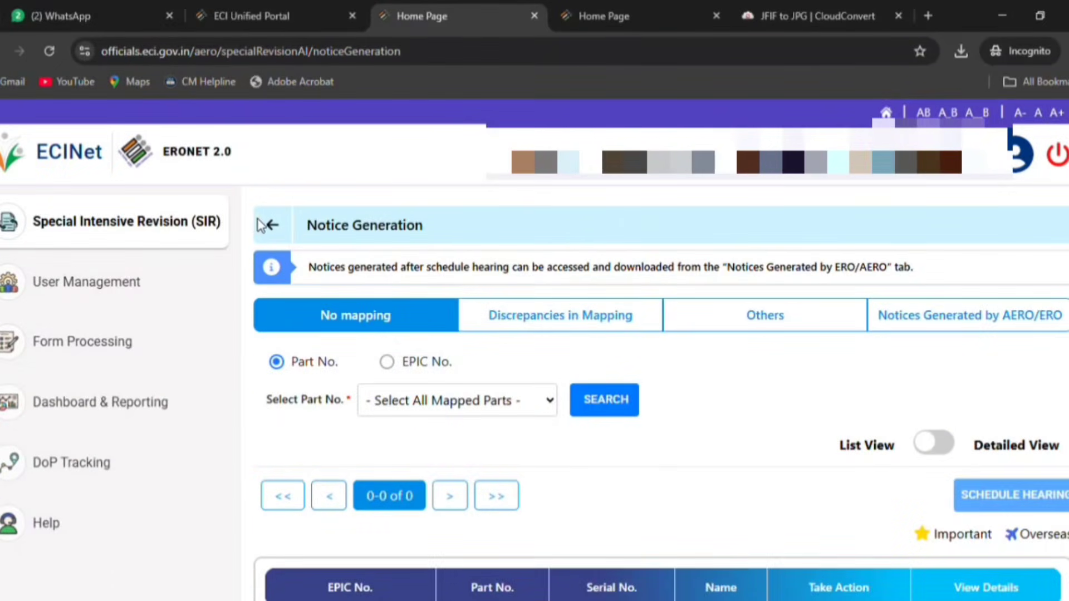
pyautogui.click(273, 225)
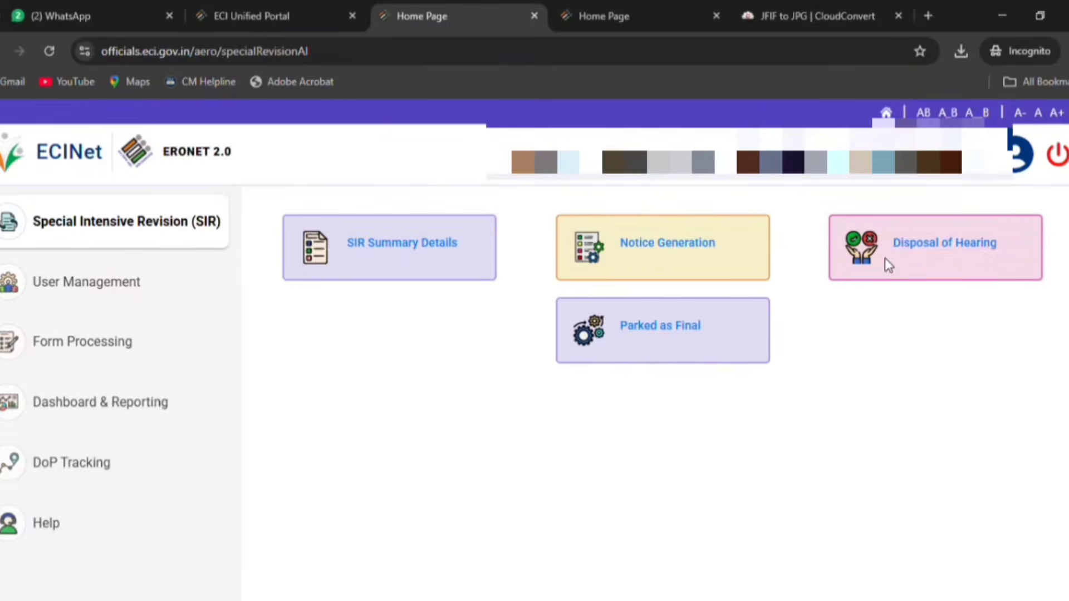
# Open Disposal of Hearing and search the Sent Back by DEO section for Part No. 248
pyautogui.click(940, 256)
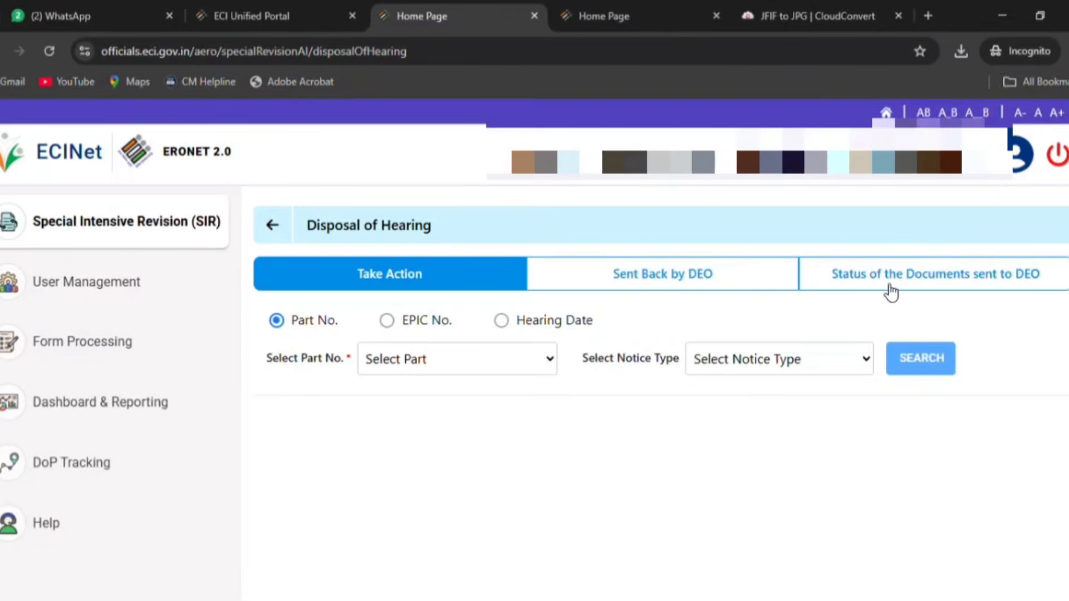
pyautogui.click(701, 289)
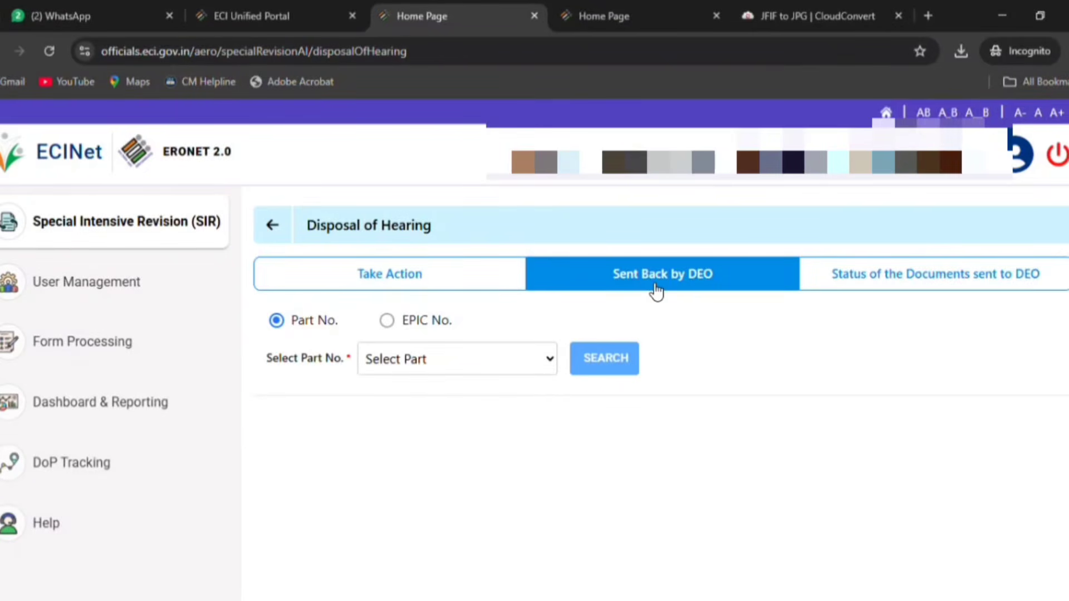
pyautogui.click(508, 367)
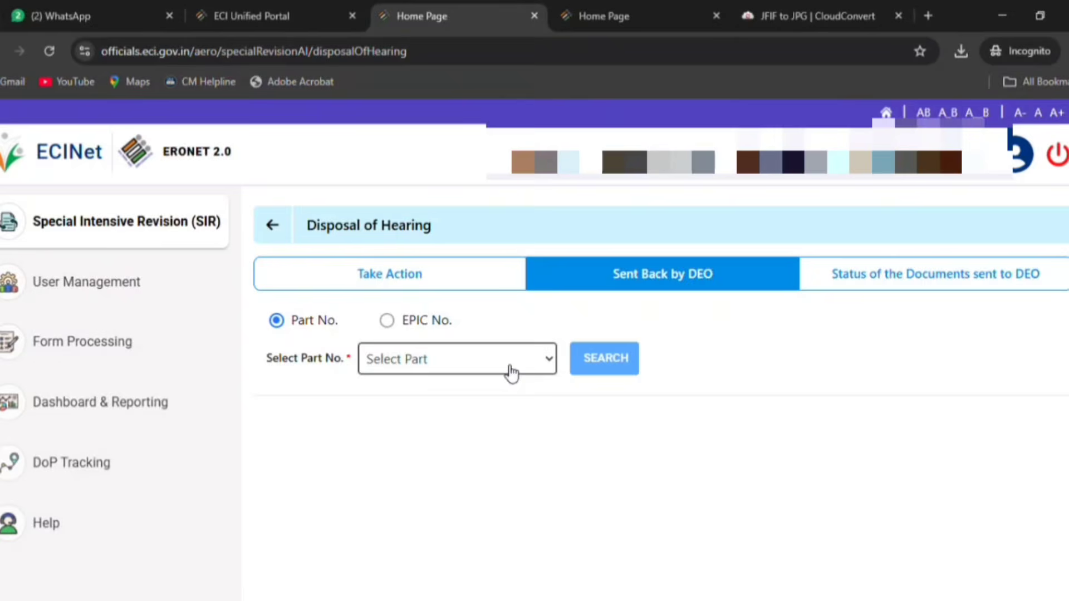
pyautogui.click(492, 262)
pyautogui.click(629, 365)
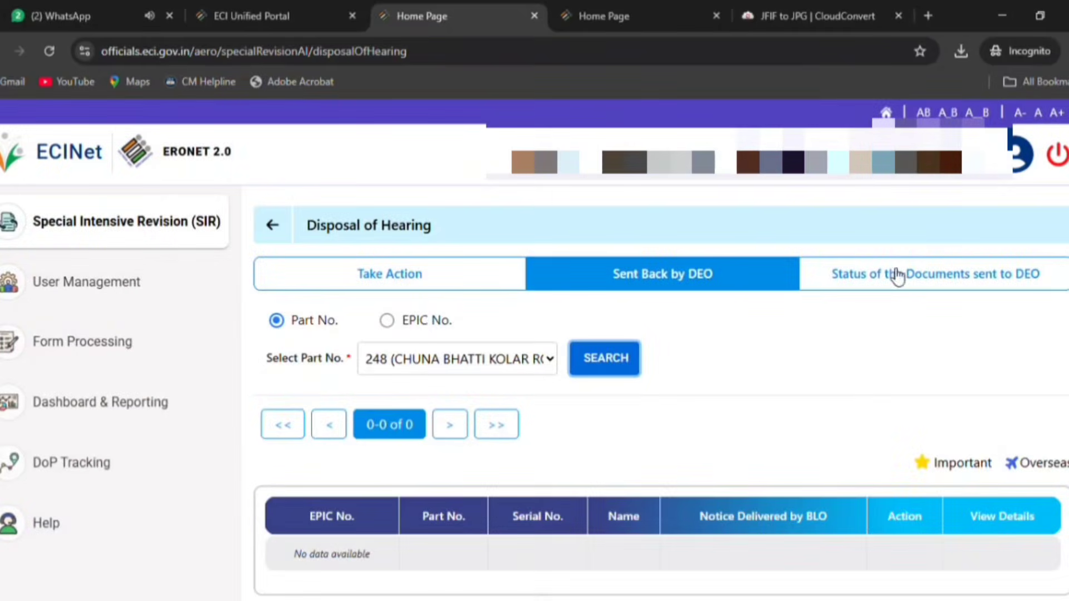
# Search the Status of the Documents sent to DEO section for Part No. 248 with the DEO status Verified
pyautogui.click(946, 290)
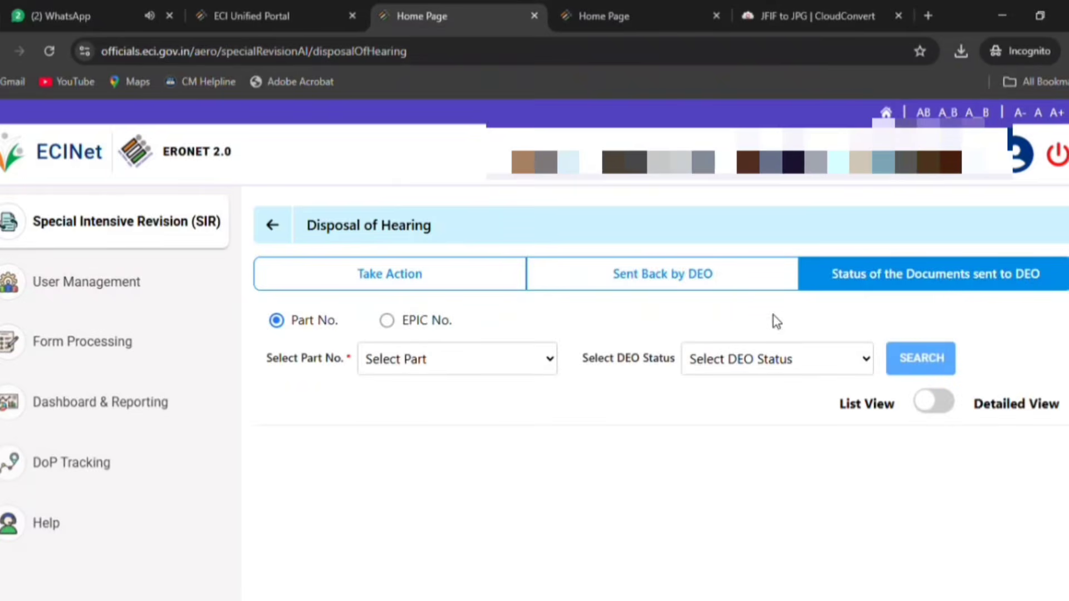
pyautogui.click(460, 365)
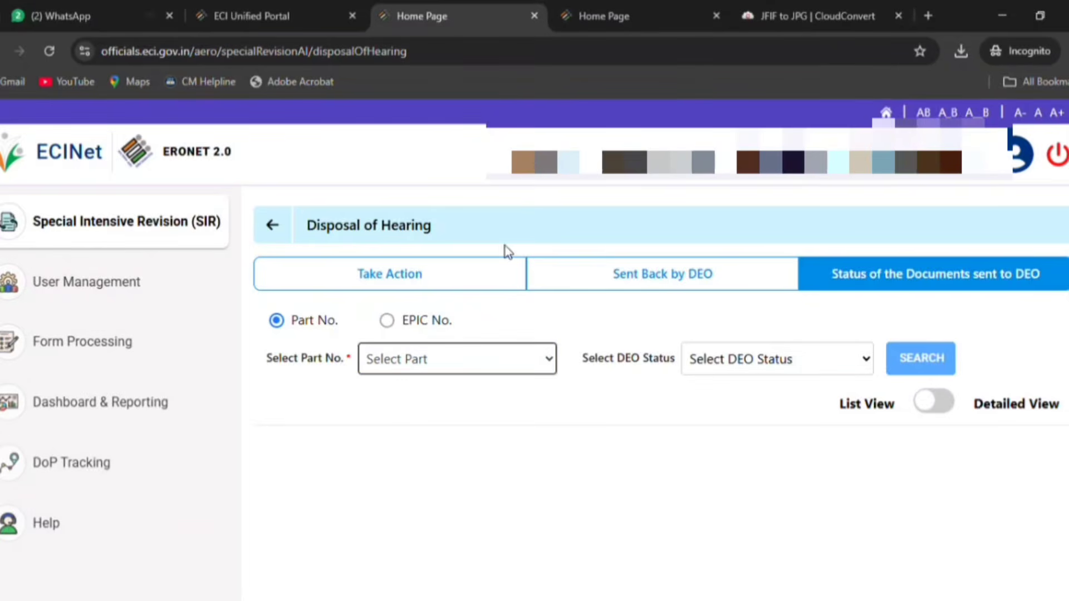
pyautogui.click(529, 238)
pyautogui.click(692, 353)
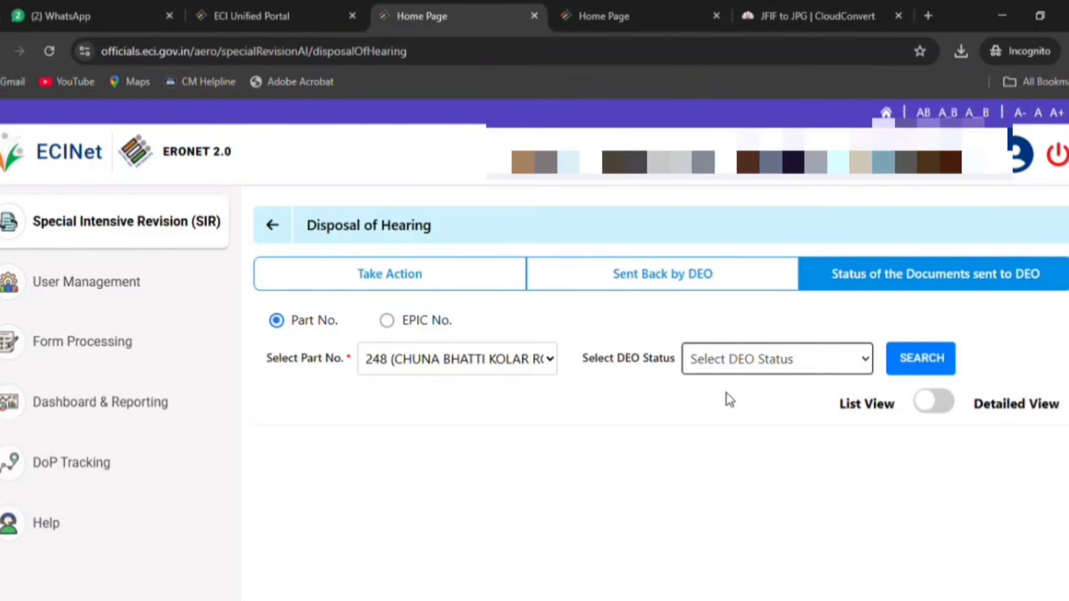
pyautogui.click(729, 416)
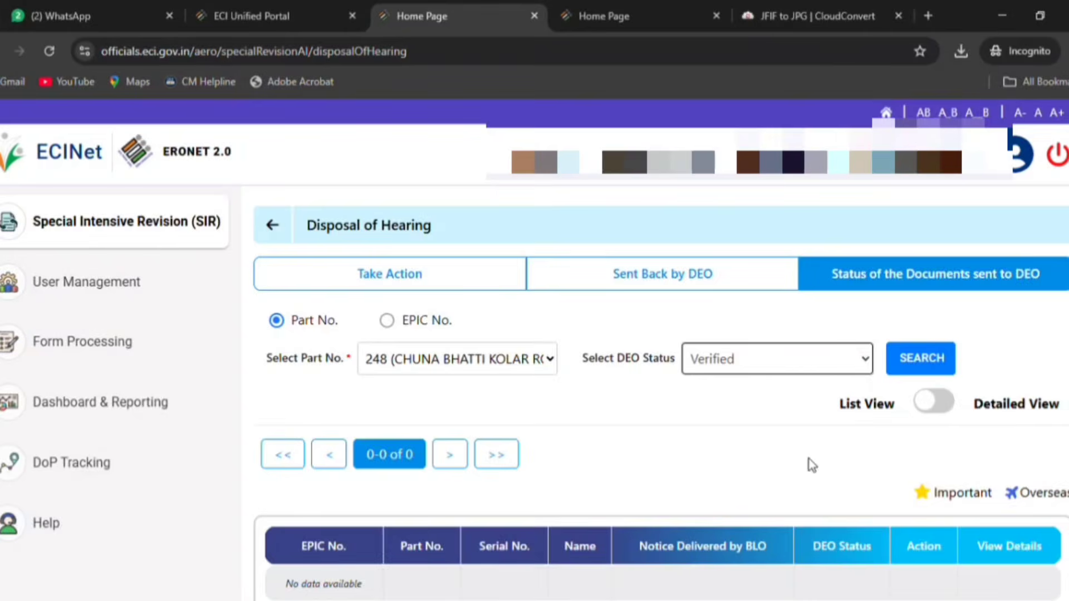
# Search Part No. 248 for the Pending DEO status and examine the DEO Status and Action columns of the list
pyautogui.press('Up')
pyautogui.click(930, 363)
pyautogui.scroll(-3, 889, 409)
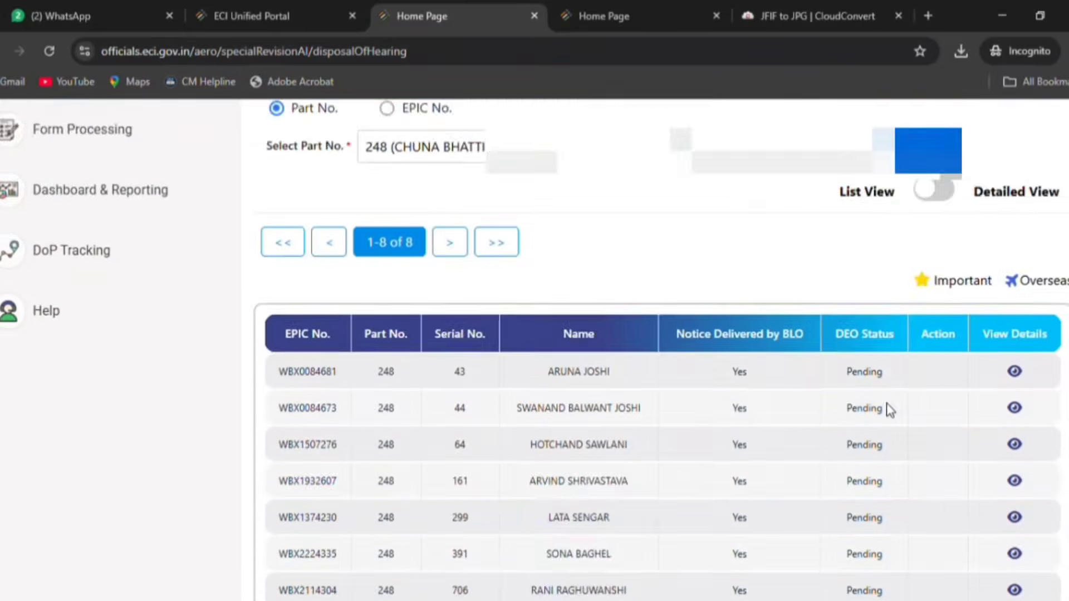
pyautogui.scroll(3, 889, 410)
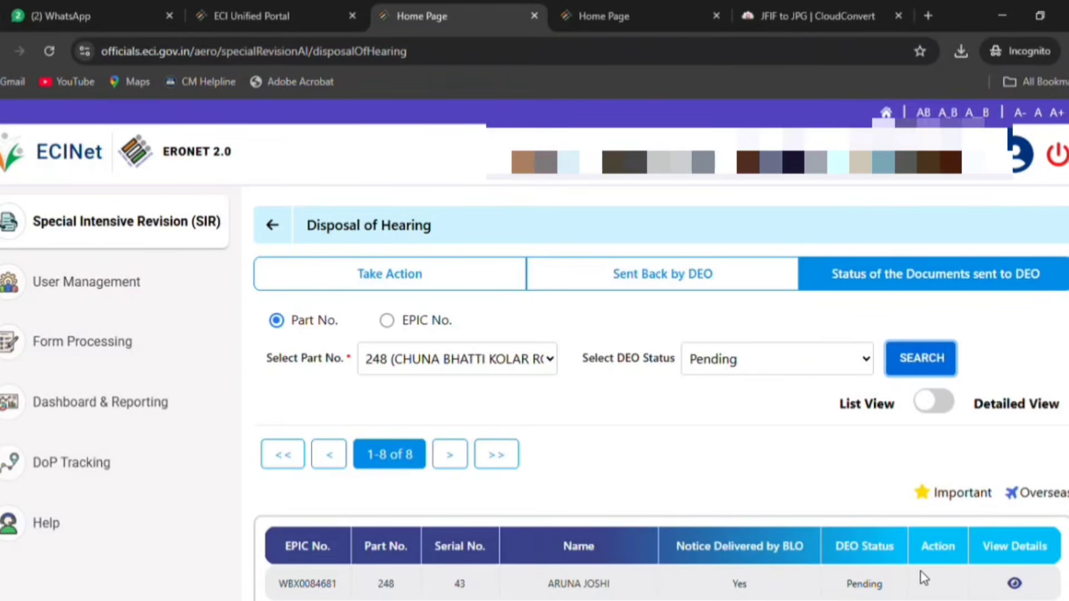
pyautogui.scroll(-2, 936, 576)
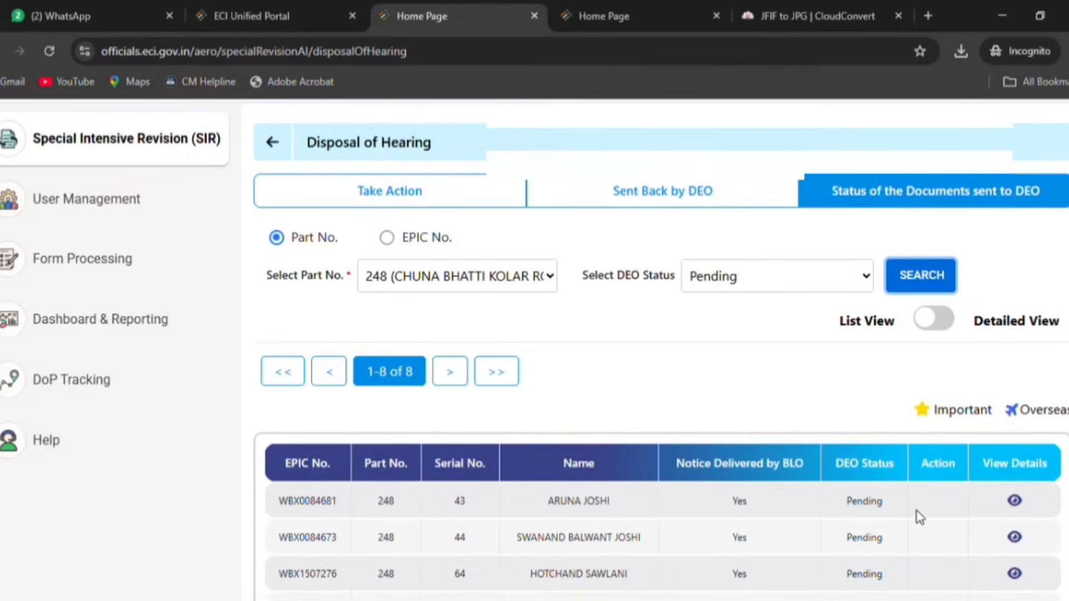
pyautogui.scroll(2, 919, 516)
pyautogui.scroll(-2, 950, 575)
pyautogui.scroll(2, 931, 523)
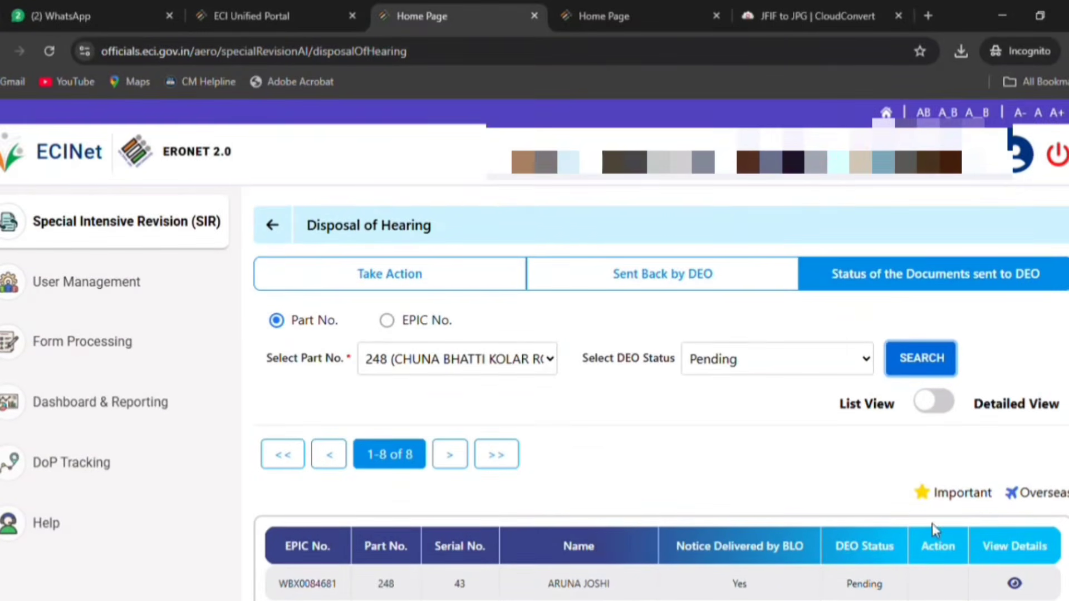
# Return to the ERONET home page and start logging out
pyautogui.click(185, 159)
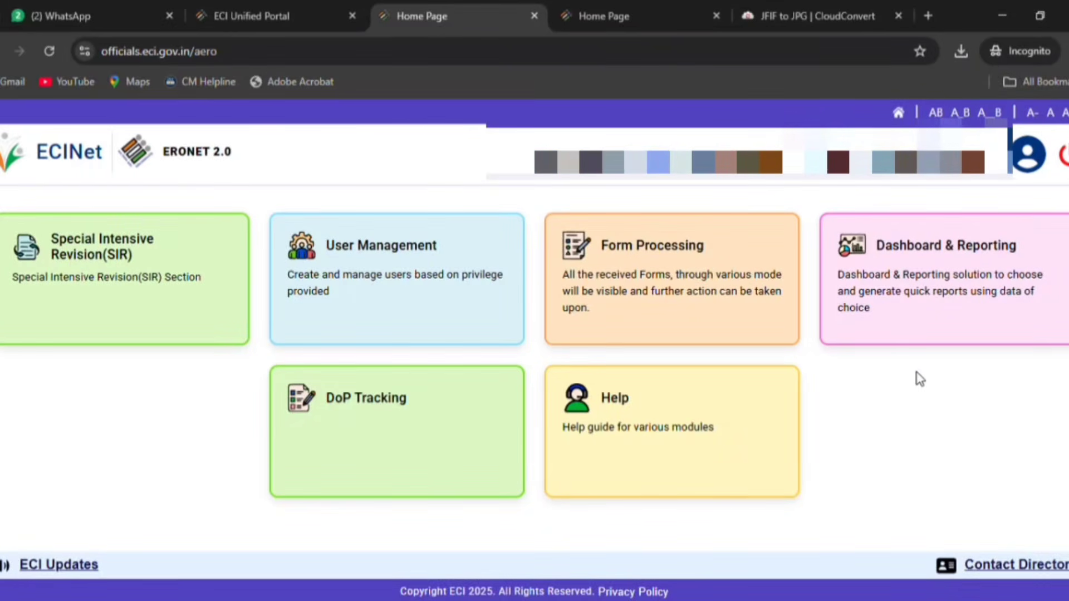
pyautogui.click(1064, 167)
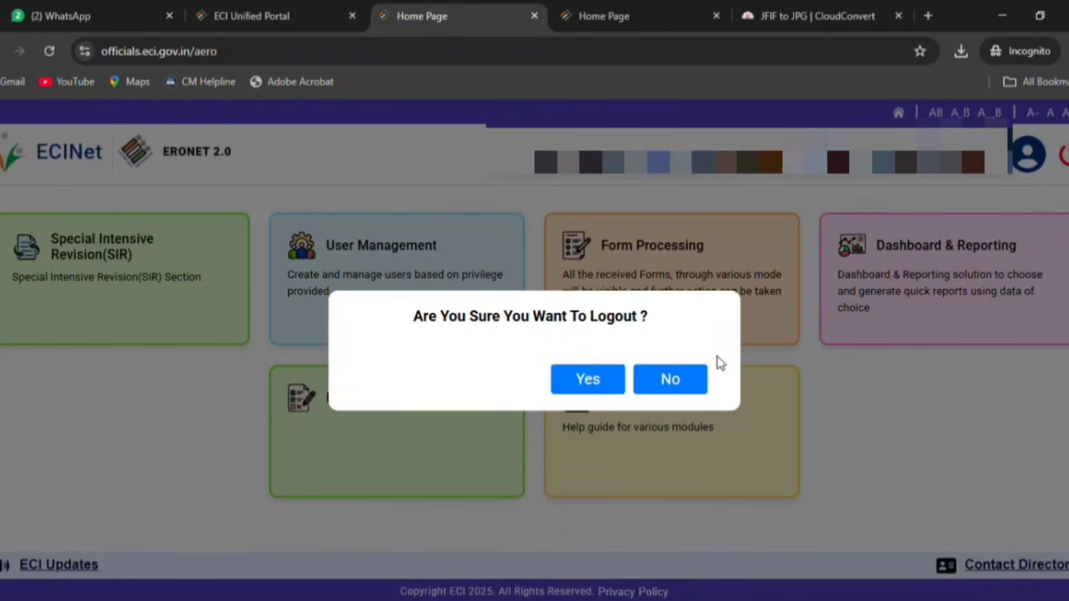